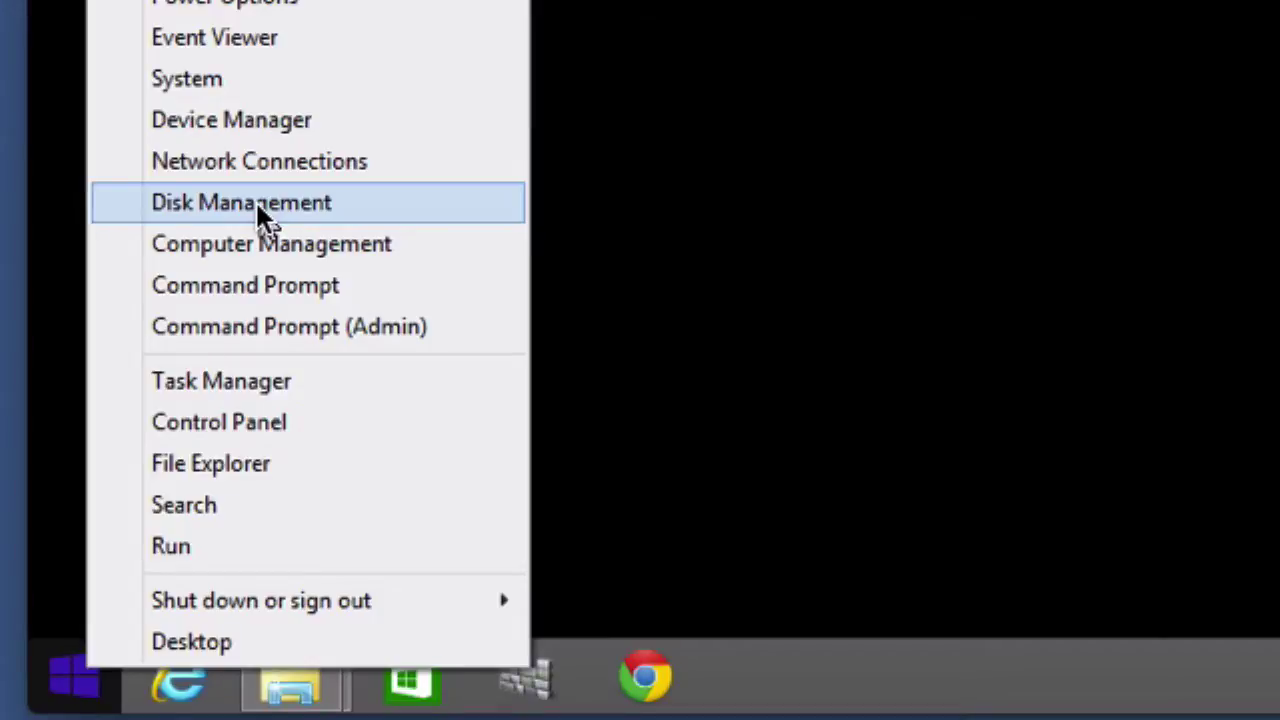
# Open Disk Management and start creating a new virtual hard disk
pyautogui.click(255, 202)
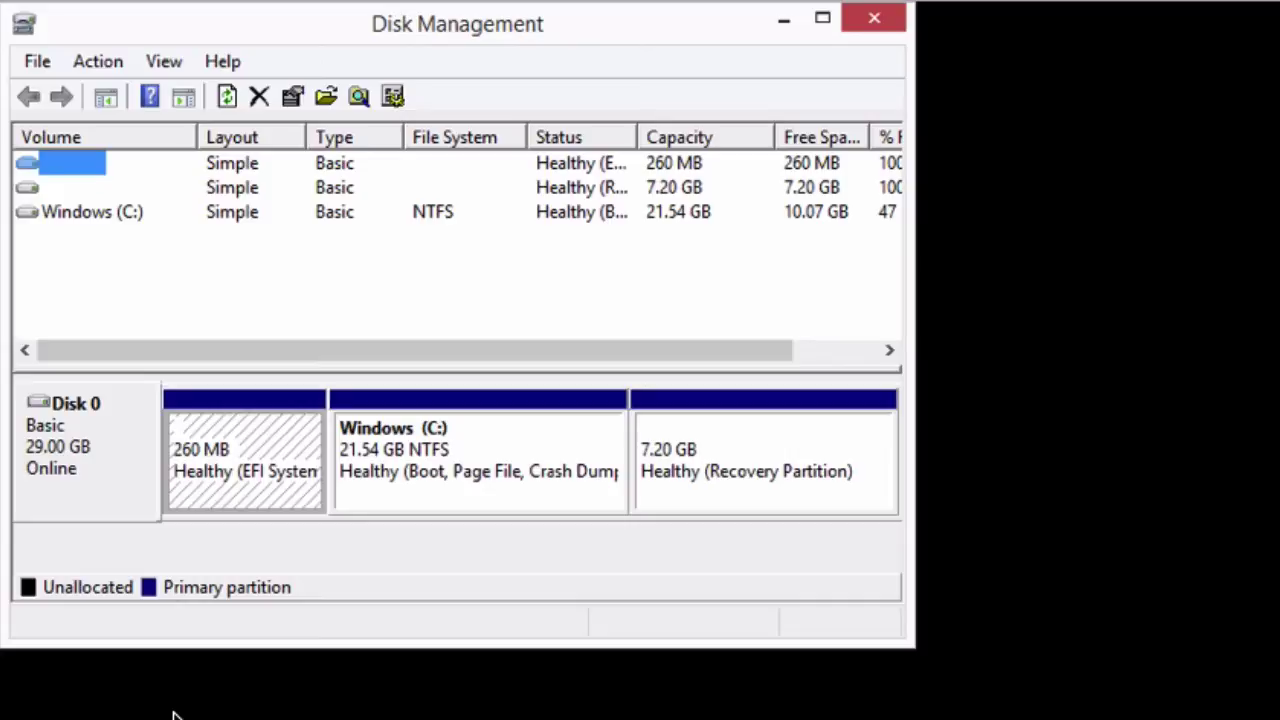
pyautogui.click(93, 212)
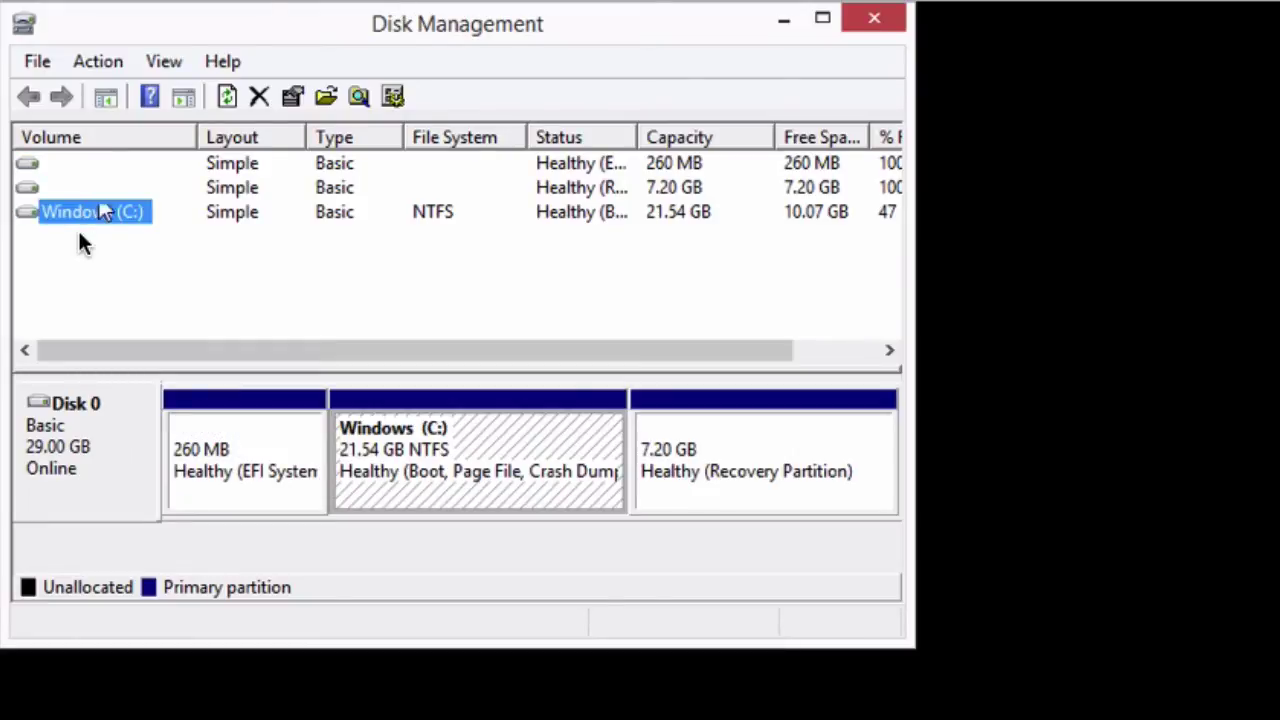
pyautogui.click(102, 64)
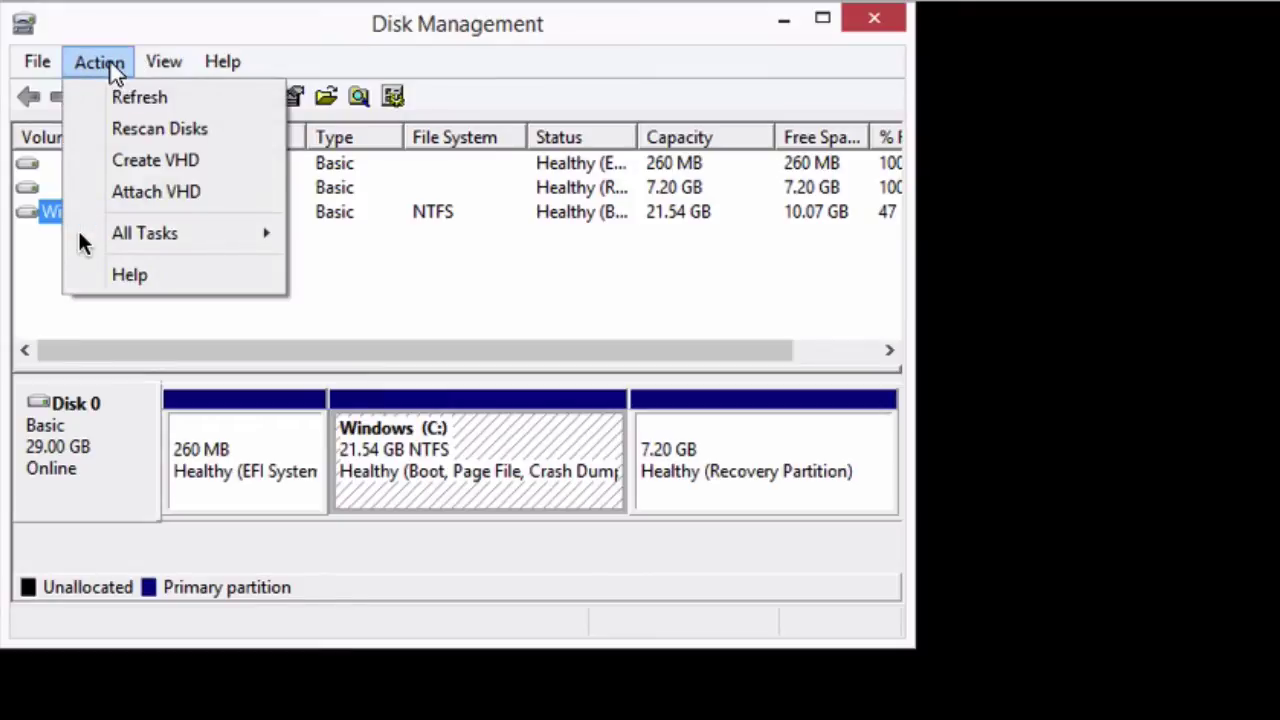
pyautogui.click(155, 161)
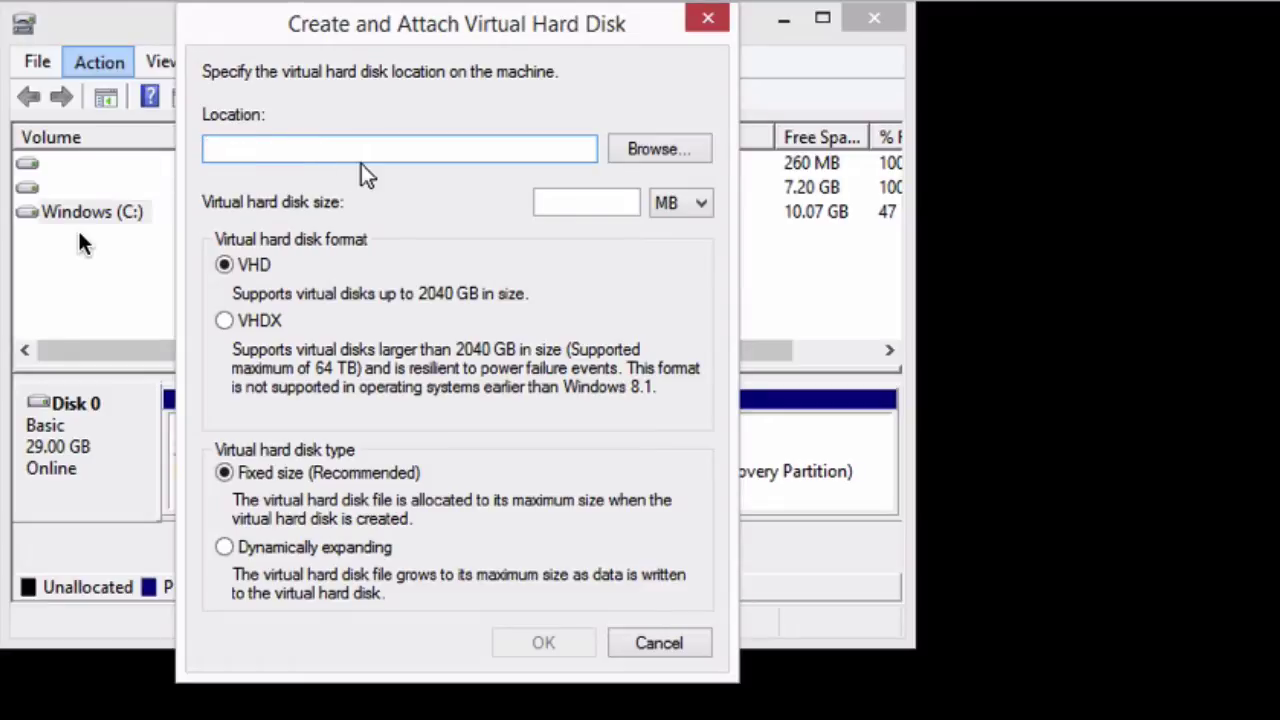
# Set the virtual hard disk's location to a file named Secret.vhd in the Documents folder
pyautogui.click(666, 158)
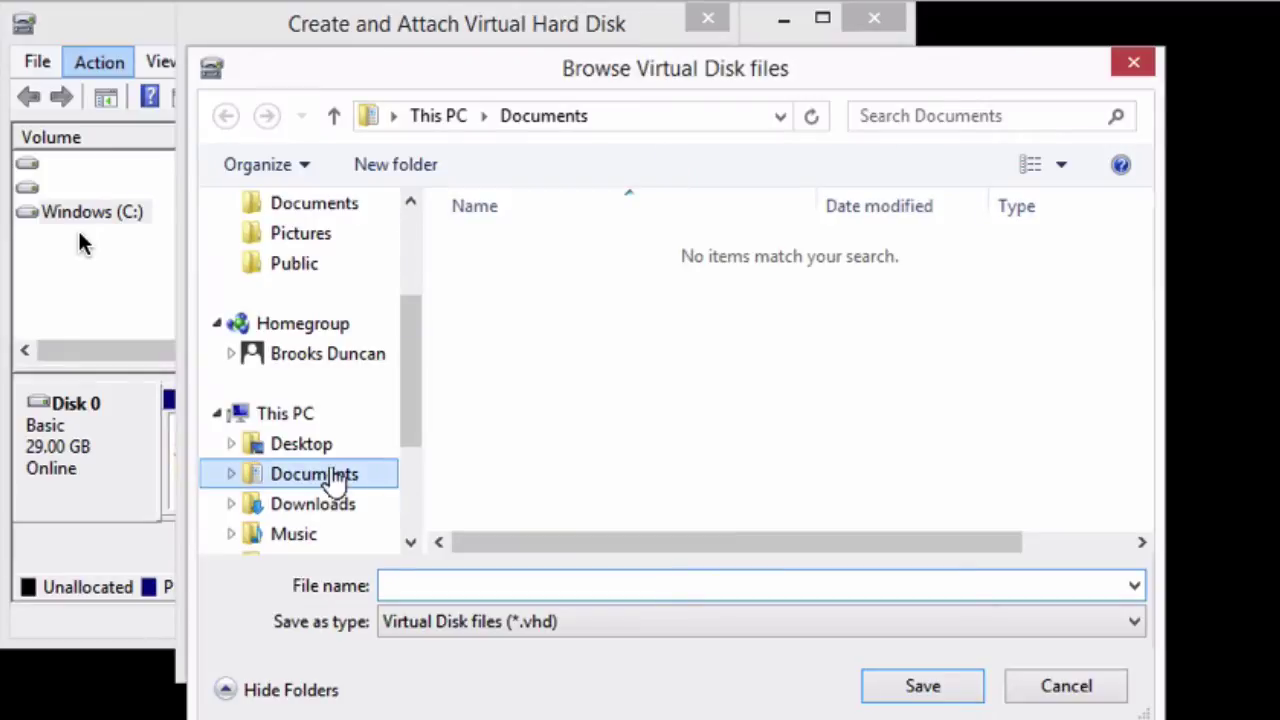
pyautogui.click(334, 478)
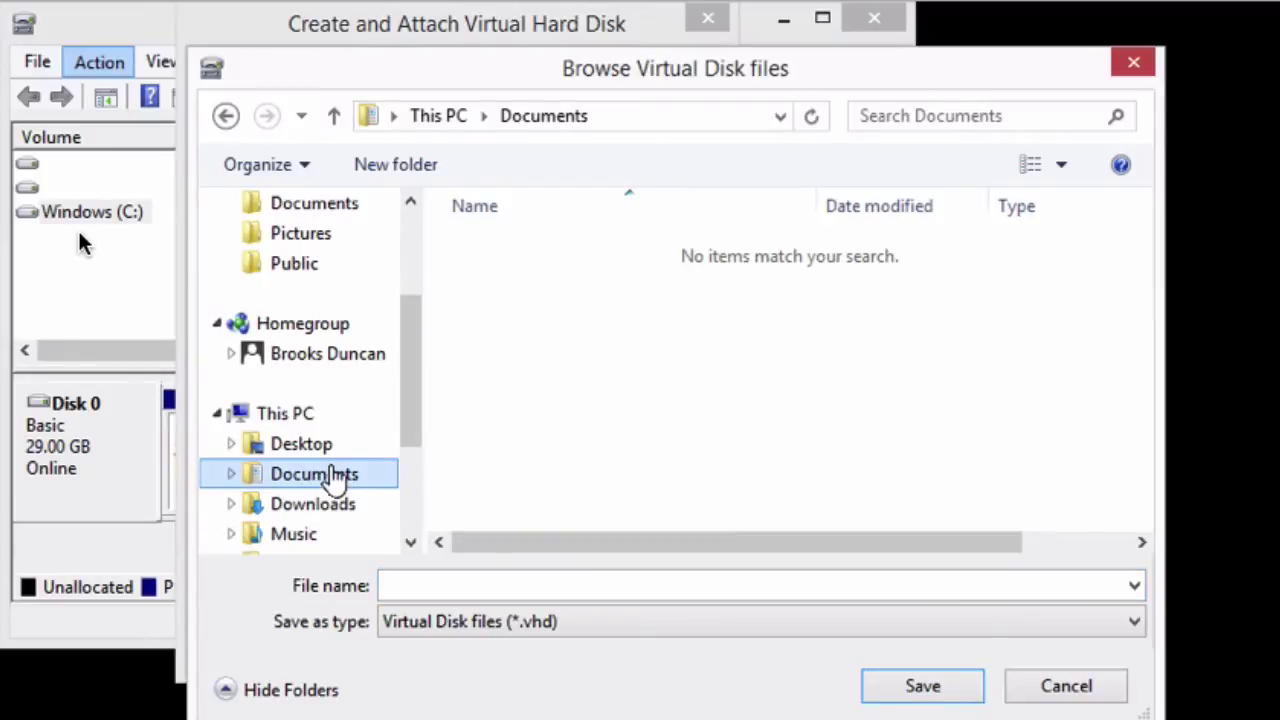
pyautogui.click(488, 585)
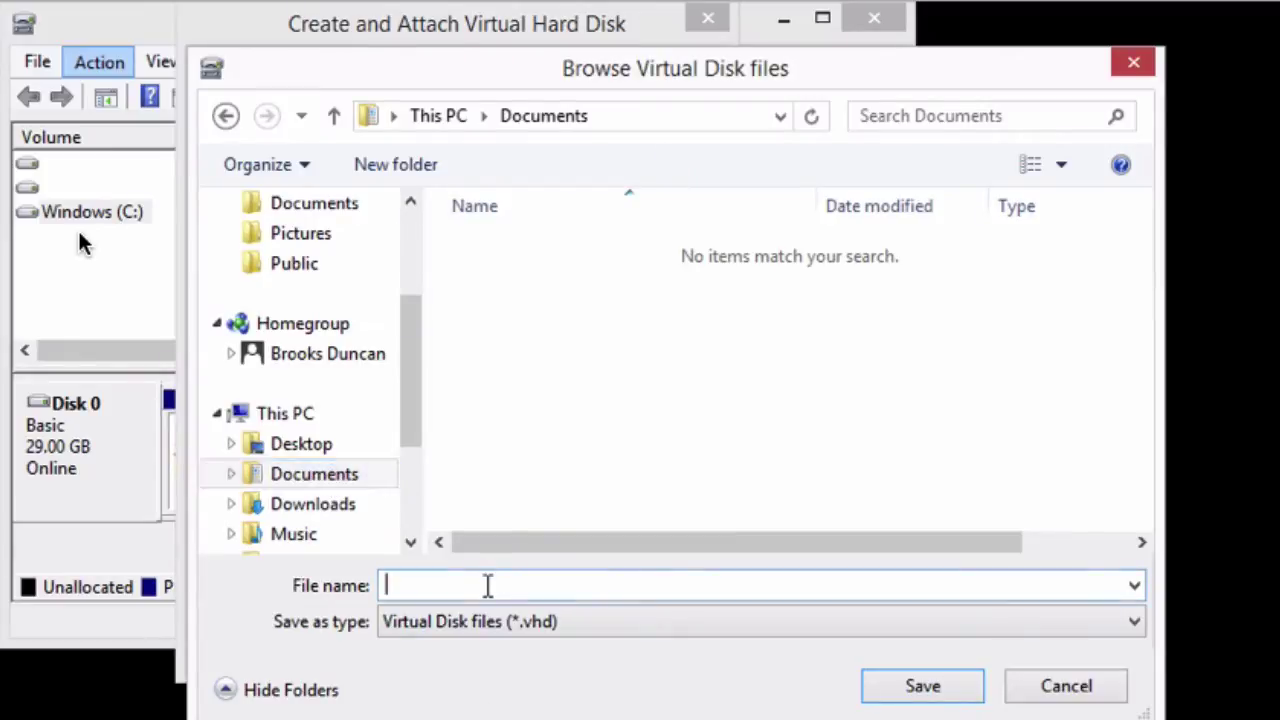
pyautogui.write('Sec')
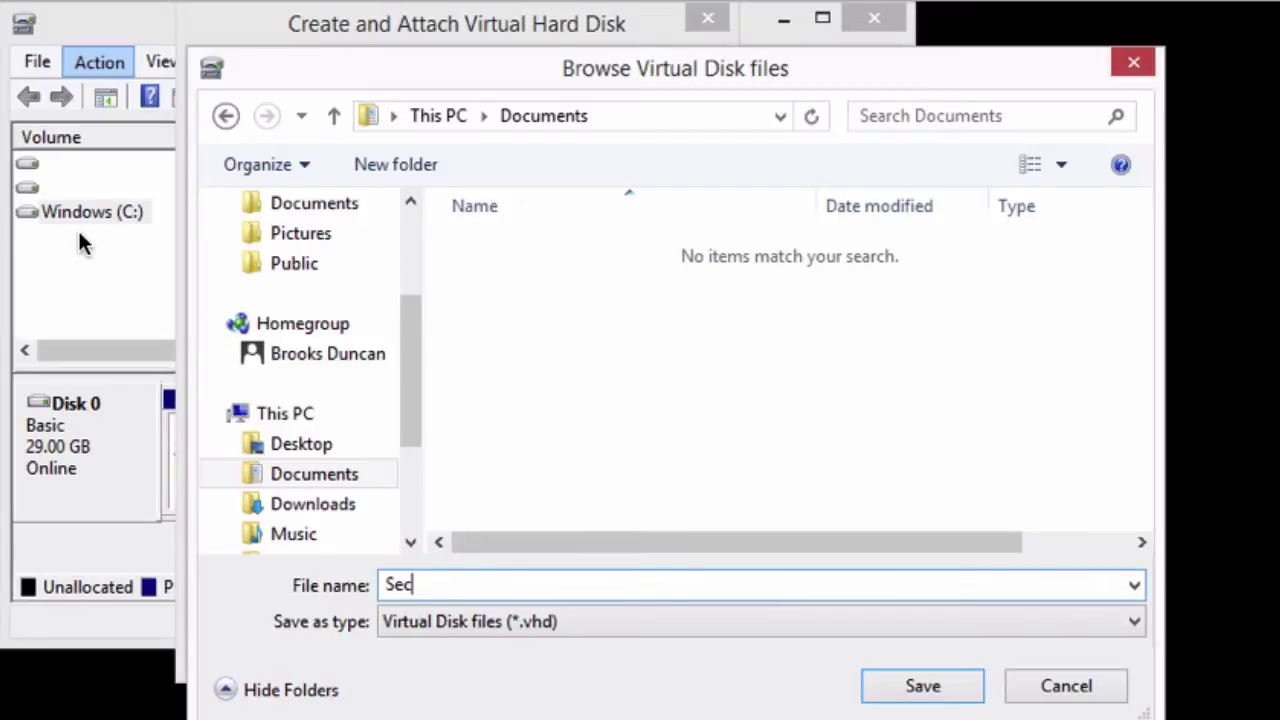
pyautogui.write('ret')
pyautogui.click(938, 692)
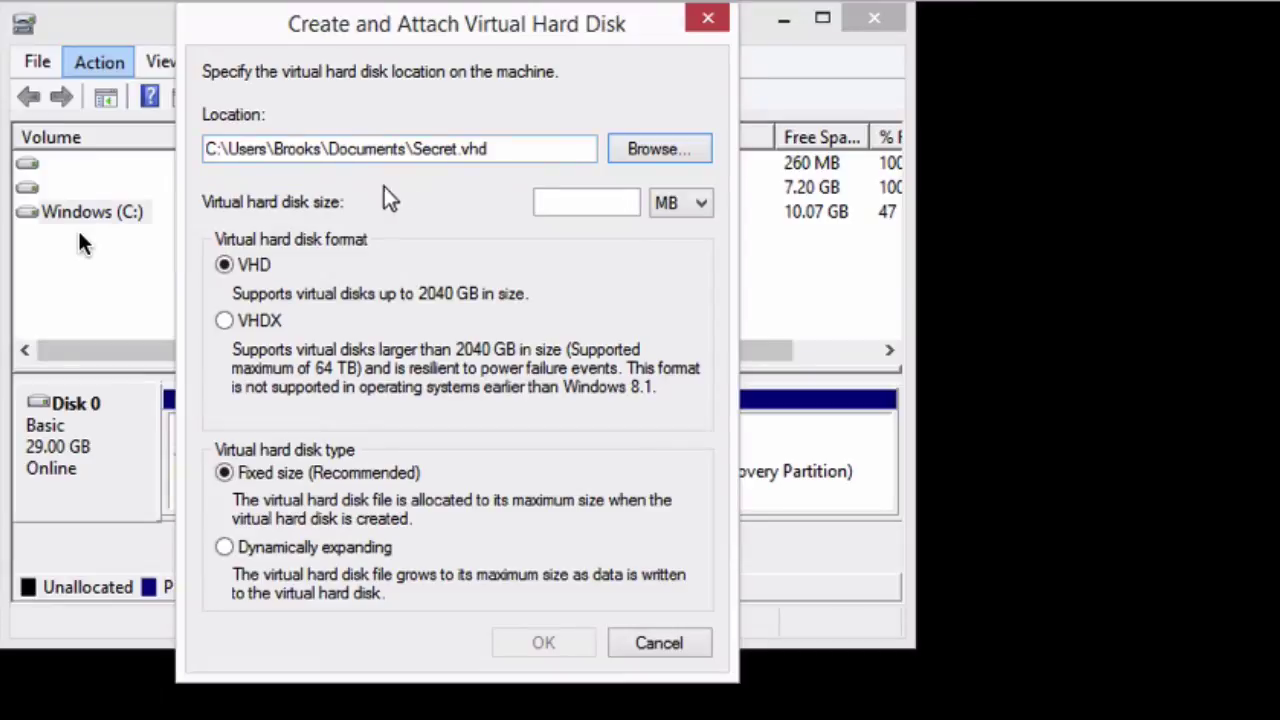
# Set the virtual hard disk size to 1 GB and create it as a fixed-size VHD
pyautogui.click(598, 200)
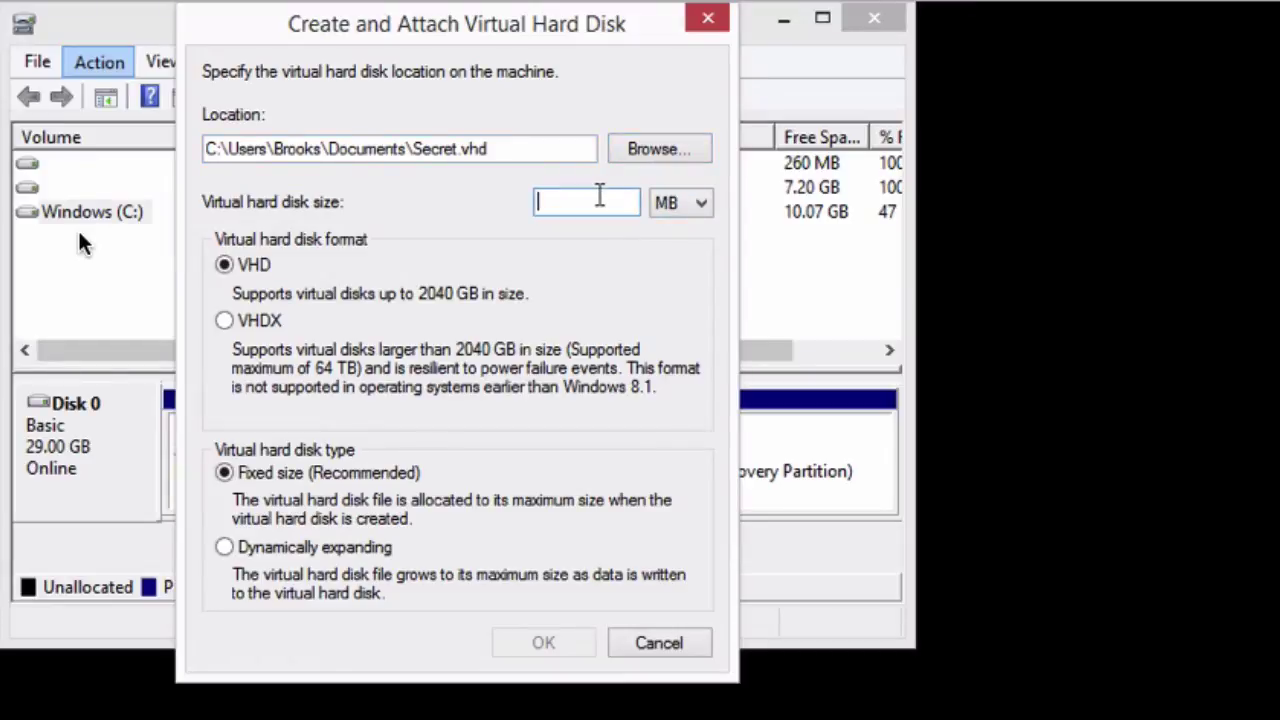
pyautogui.write('1')
pyautogui.click(680, 202)
pyautogui.click(670, 241)
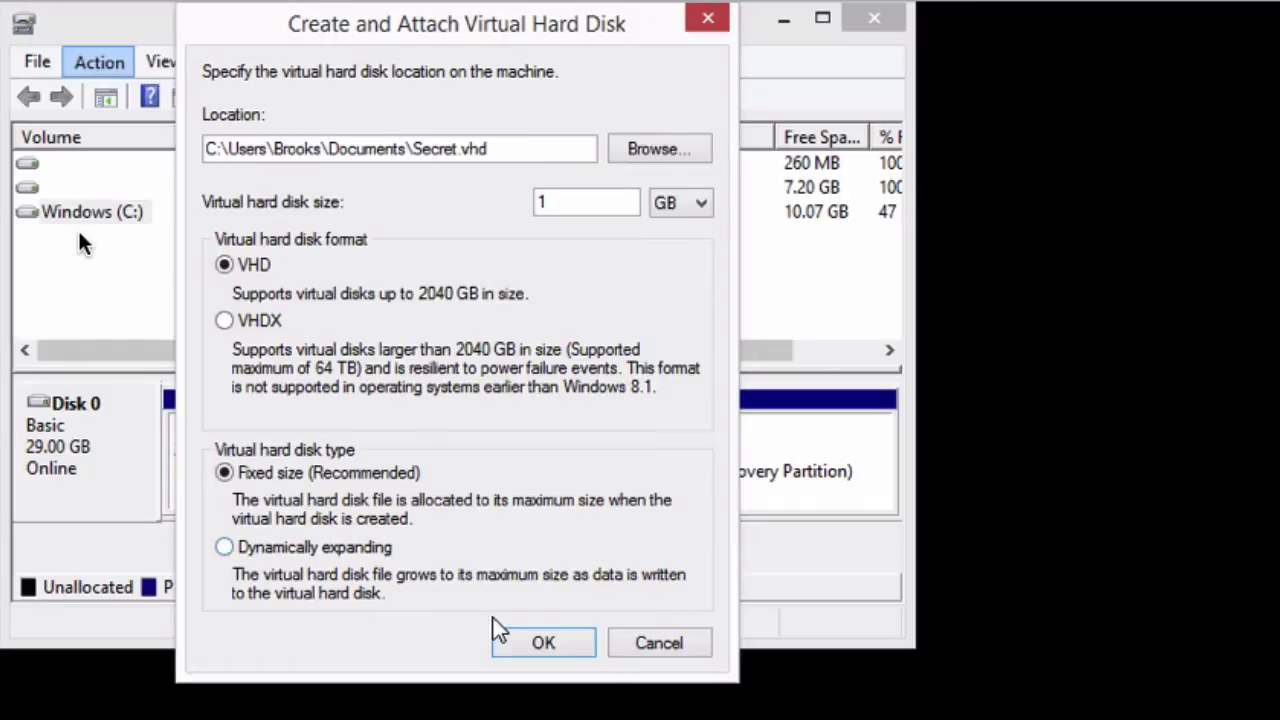
pyautogui.click(540, 643)
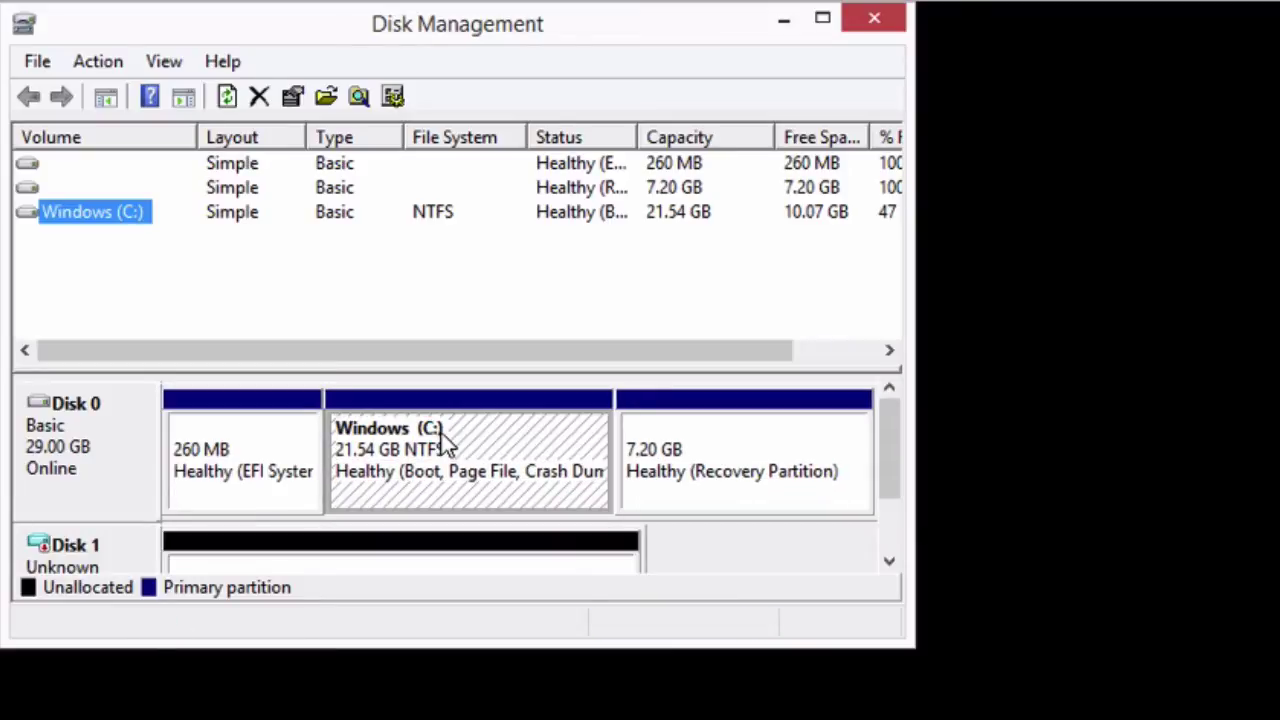
# Initialize Disk 1 with the GPT (GUID Partition Table) partition style
pyautogui.click(886, 528)
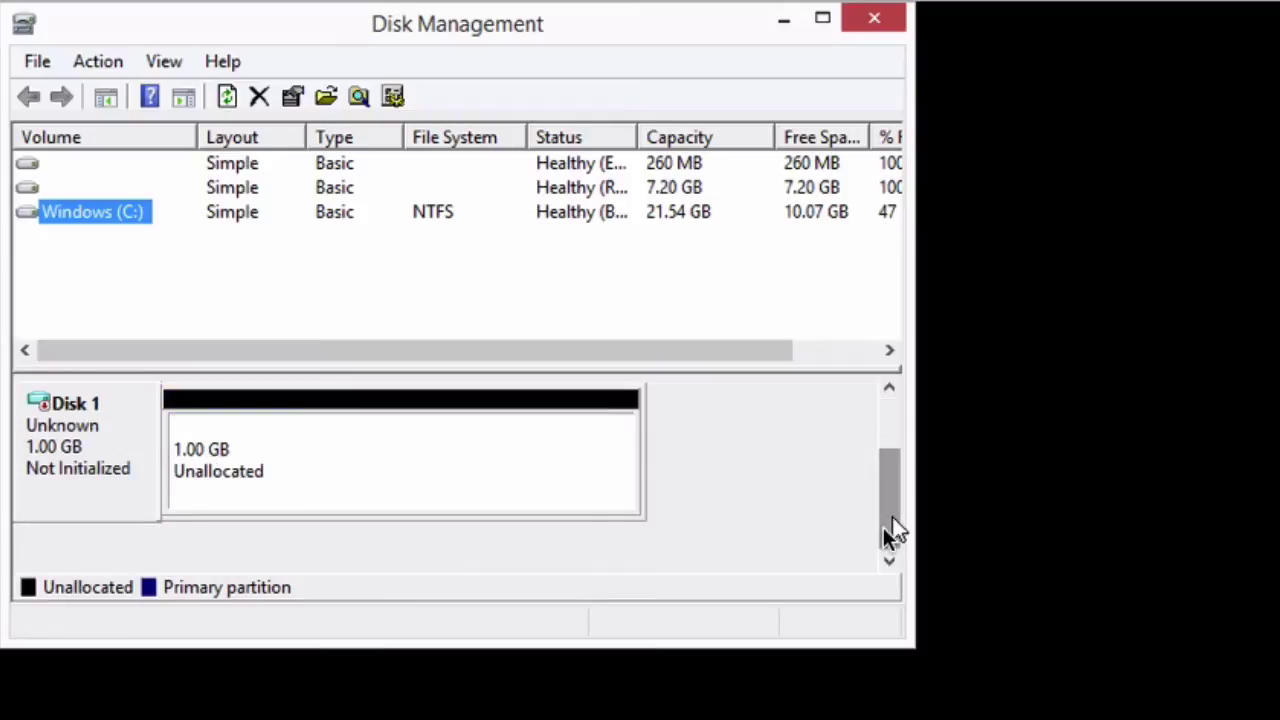
pyautogui.rightClick(88, 456)
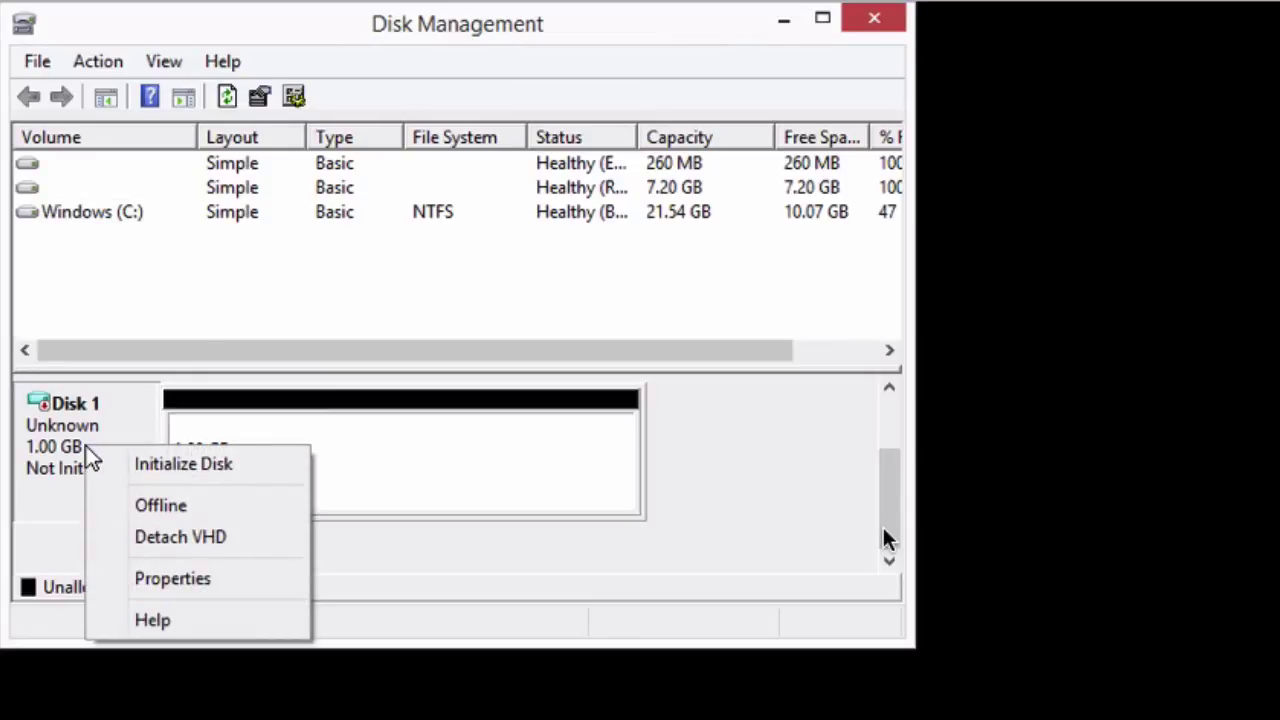
pyautogui.click(234, 481)
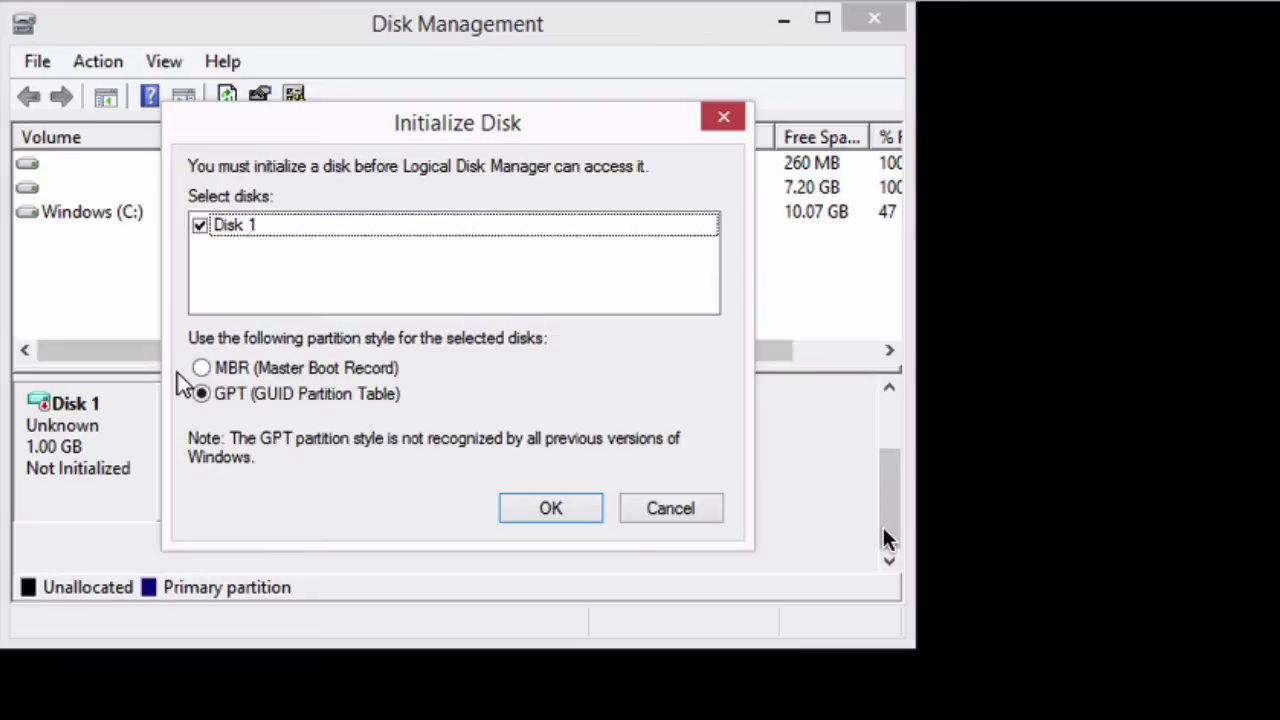
pyautogui.click(521, 511)
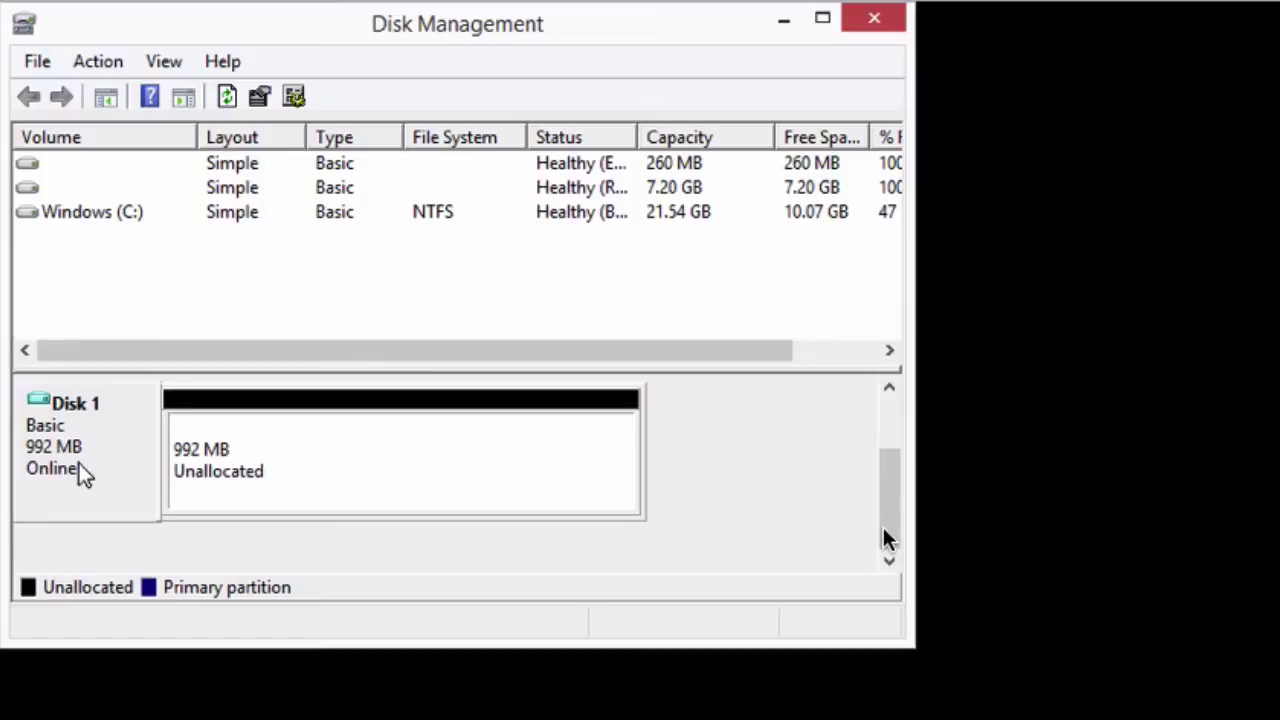
# Start a new simple volume in Disk 1's unallocated space, using the full 990 MB and drive letter D
pyautogui.click(428, 470)
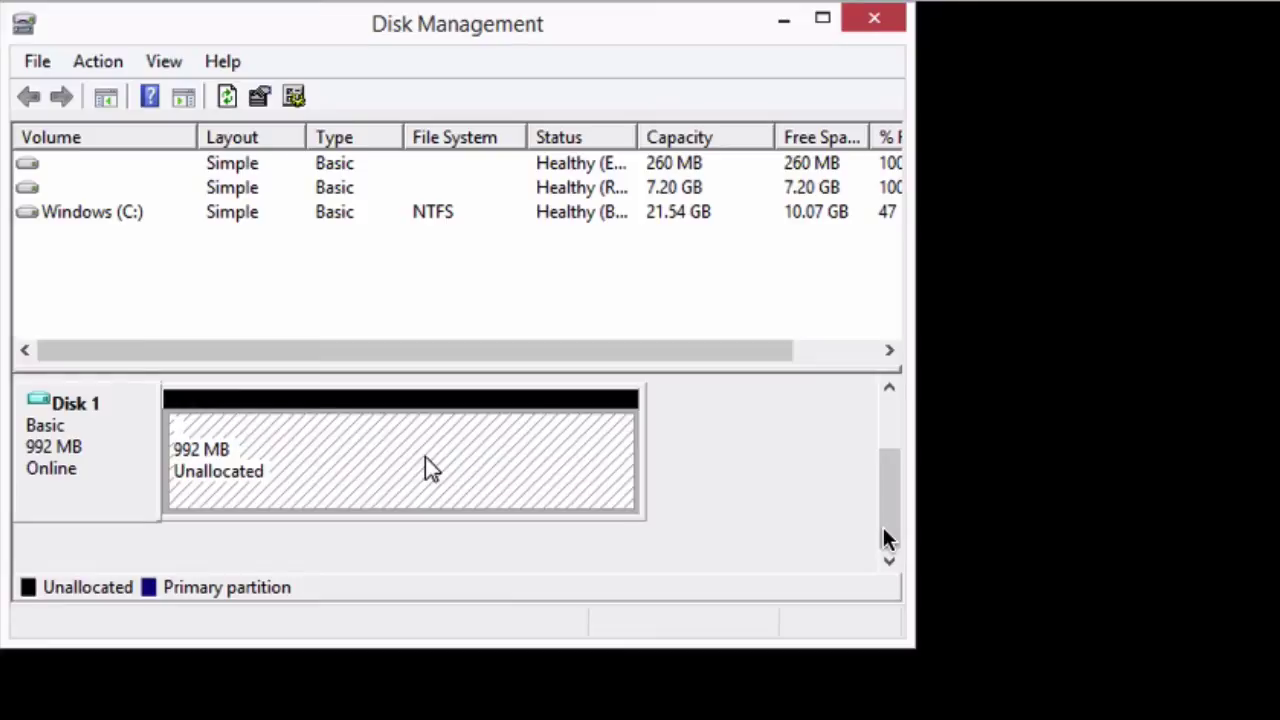
pyautogui.rightClick(425, 460)
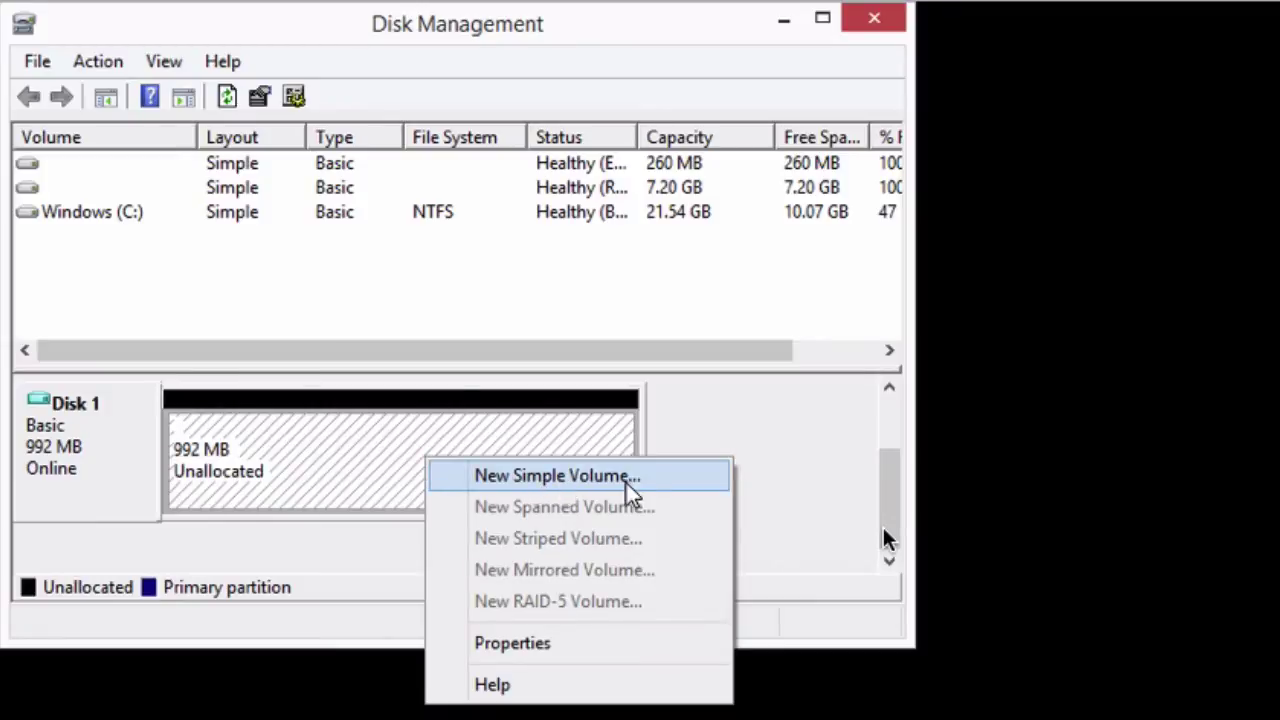
pyautogui.click(659, 485)
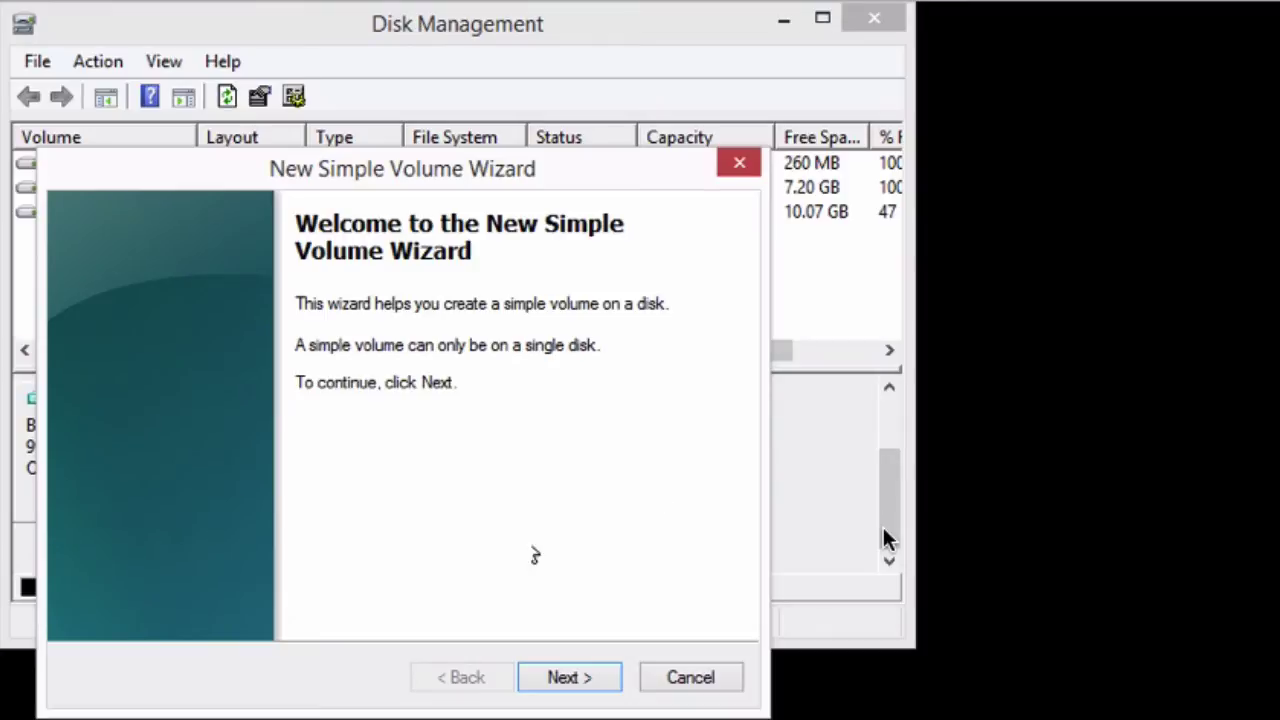
pyautogui.click(568, 678)
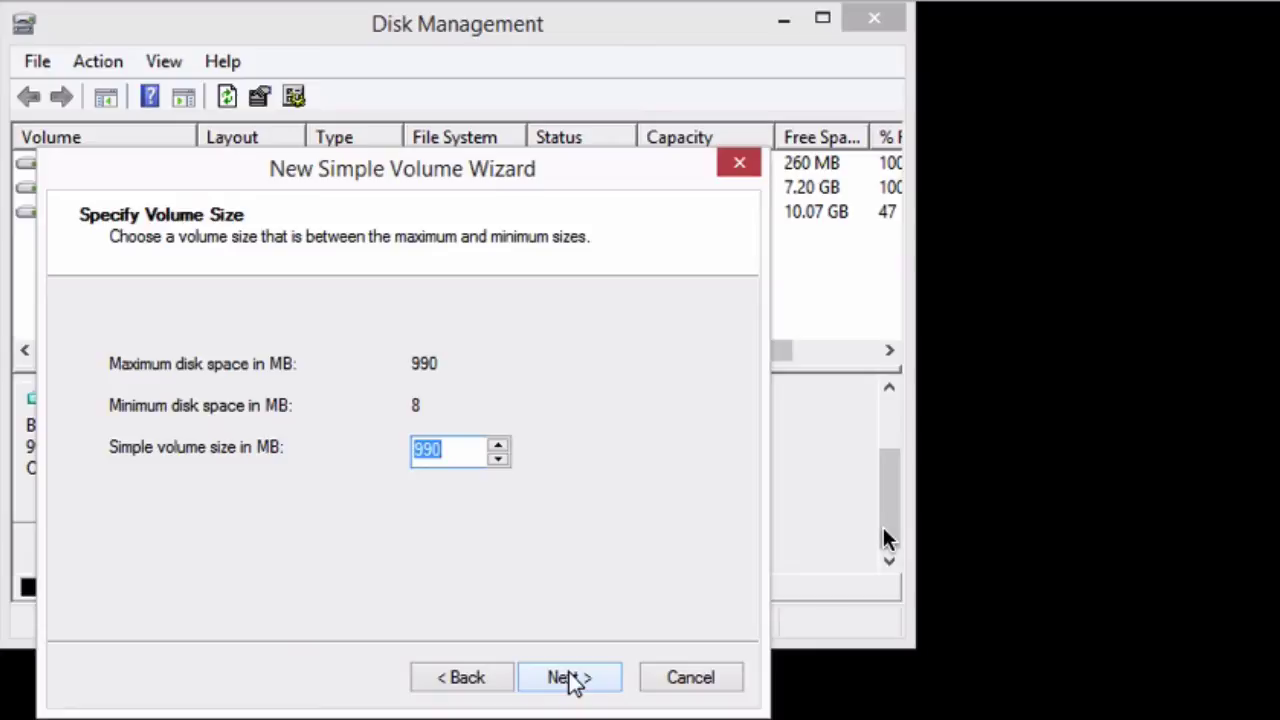
pyautogui.click(570, 678)
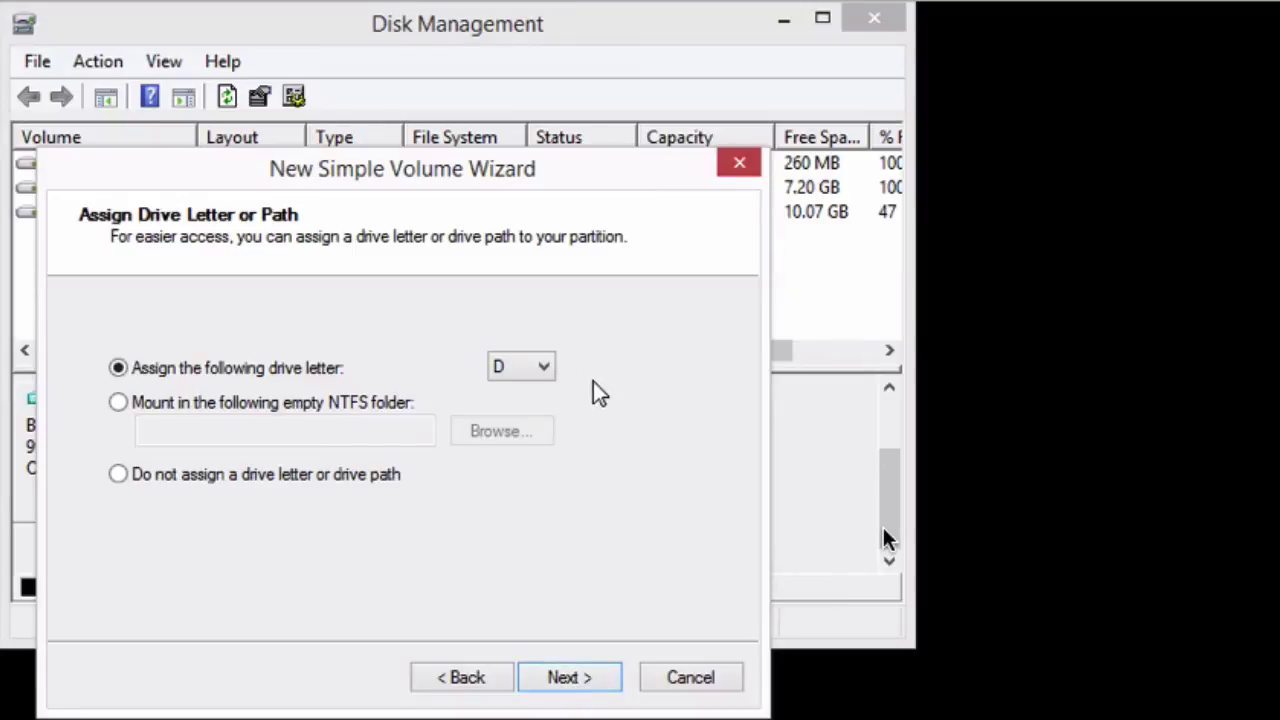
pyautogui.click(545, 680)
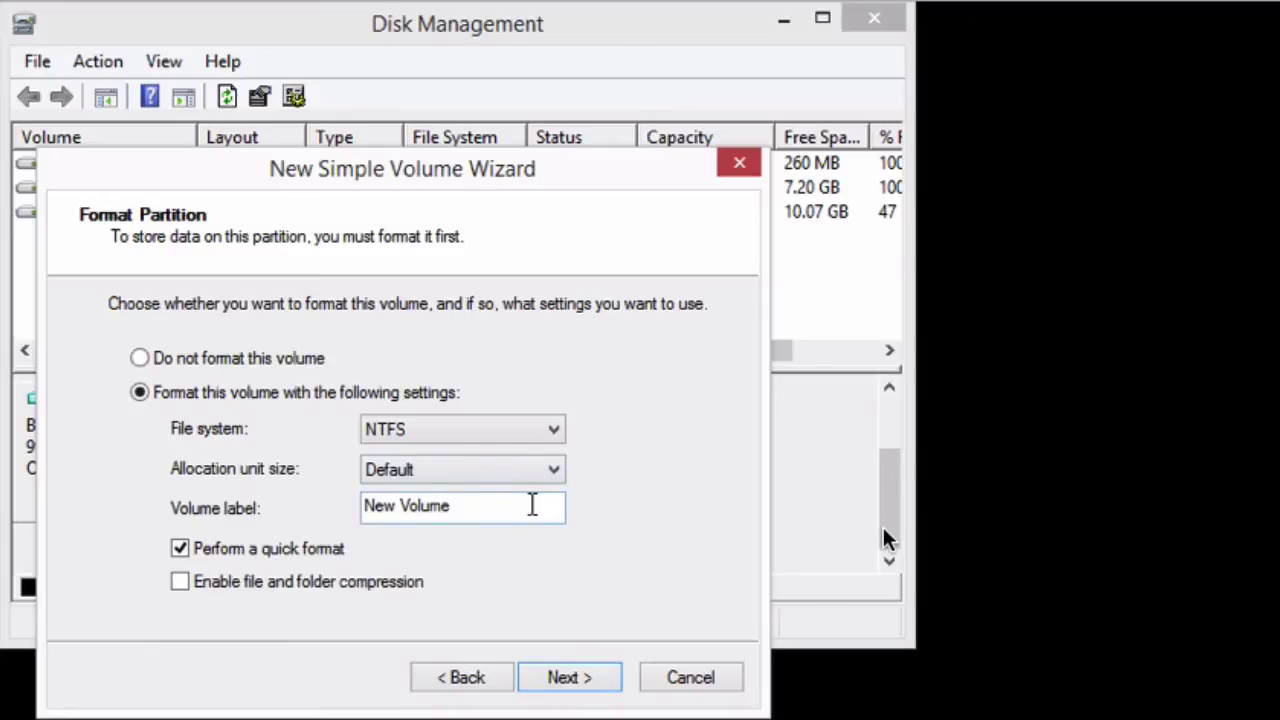
# Label the volume Private Stuff and create it with a quick NTFS format and default allocation unit size
pyautogui.doubleClick(532, 505)
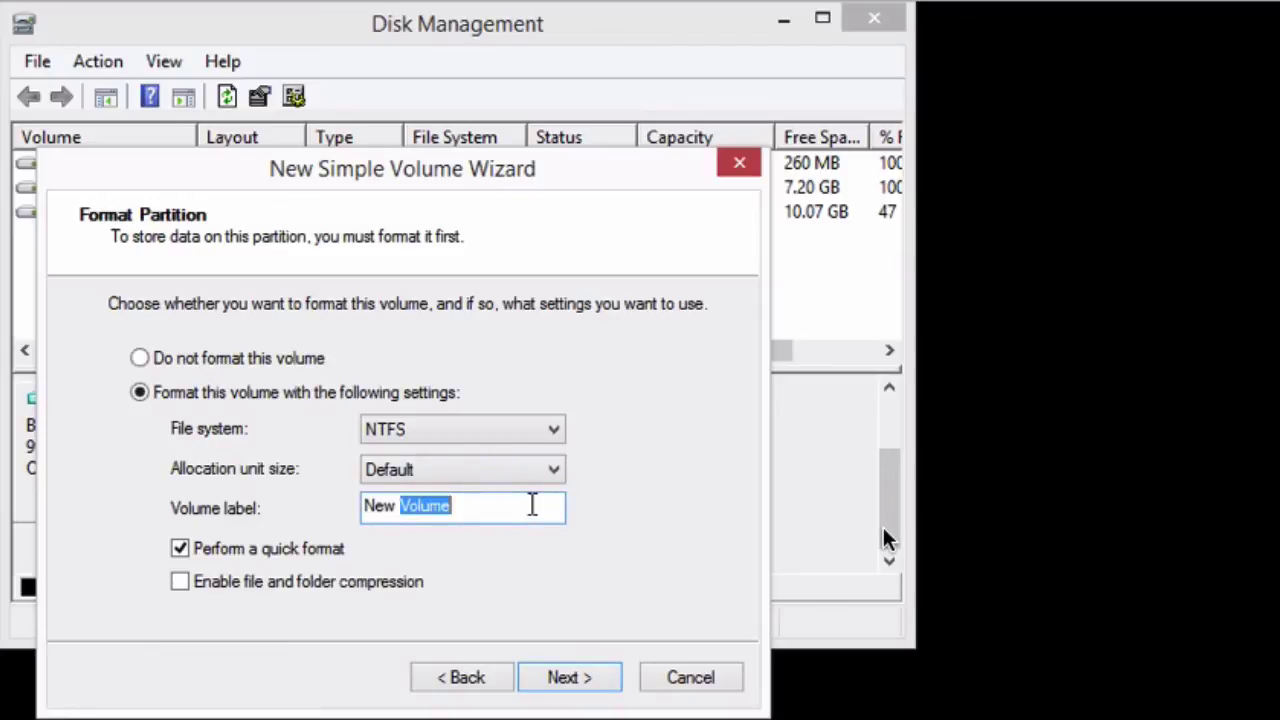
pyautogui.press('BackSpace')
pyautogui.press('BackSpace')
pyautogui.press('BackSpace')
pyautogui.press('BackSpace')
pyautogui.press('BackSpace')
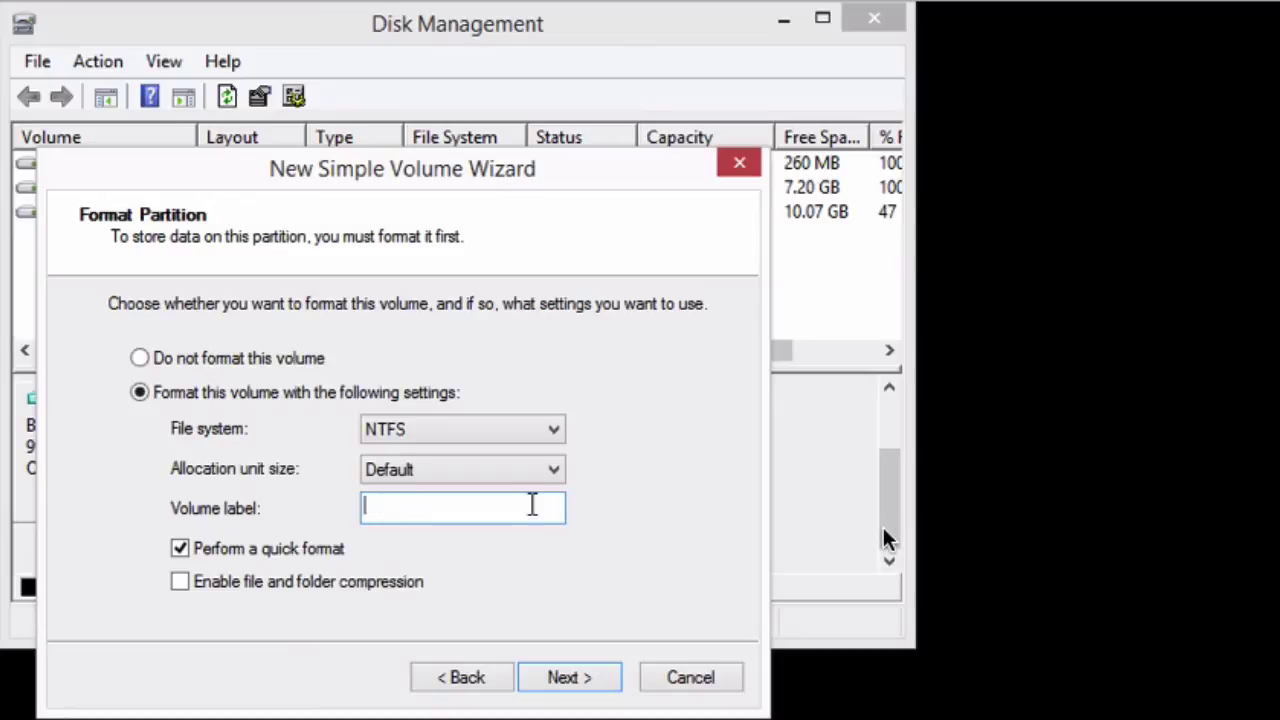
pyautogui.write('Private ')
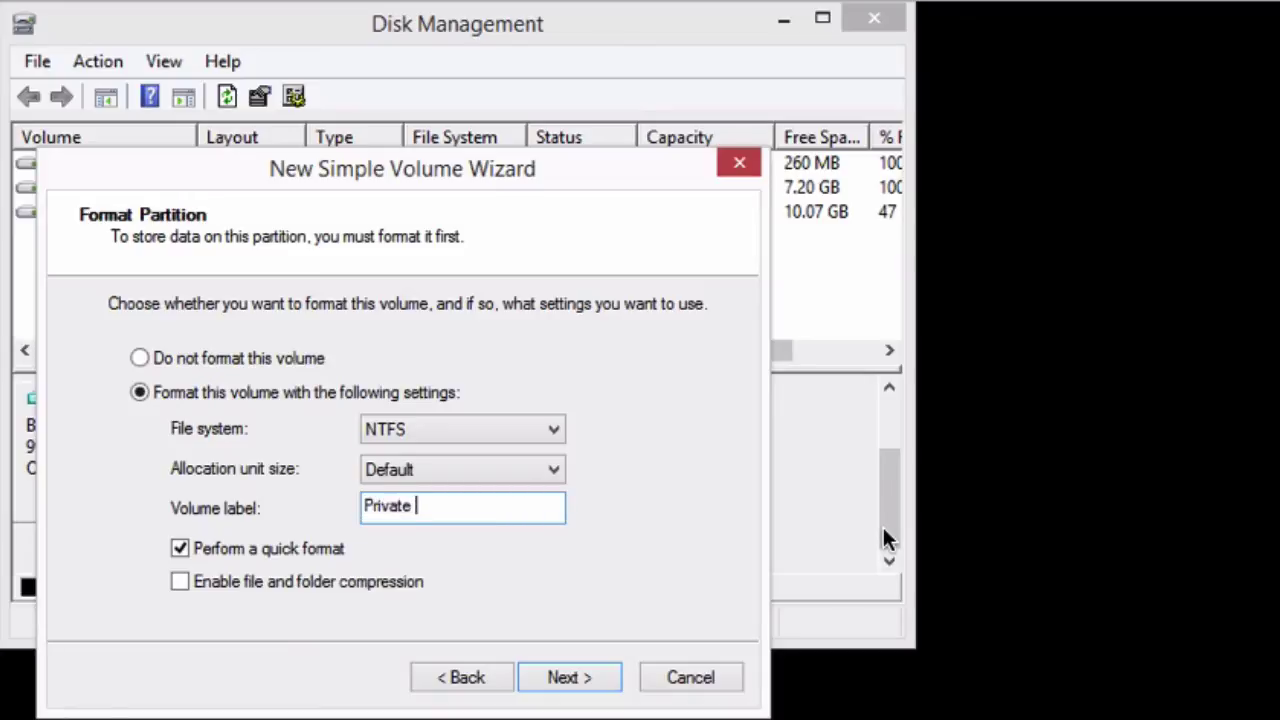
pyautogui.write('Stuff')
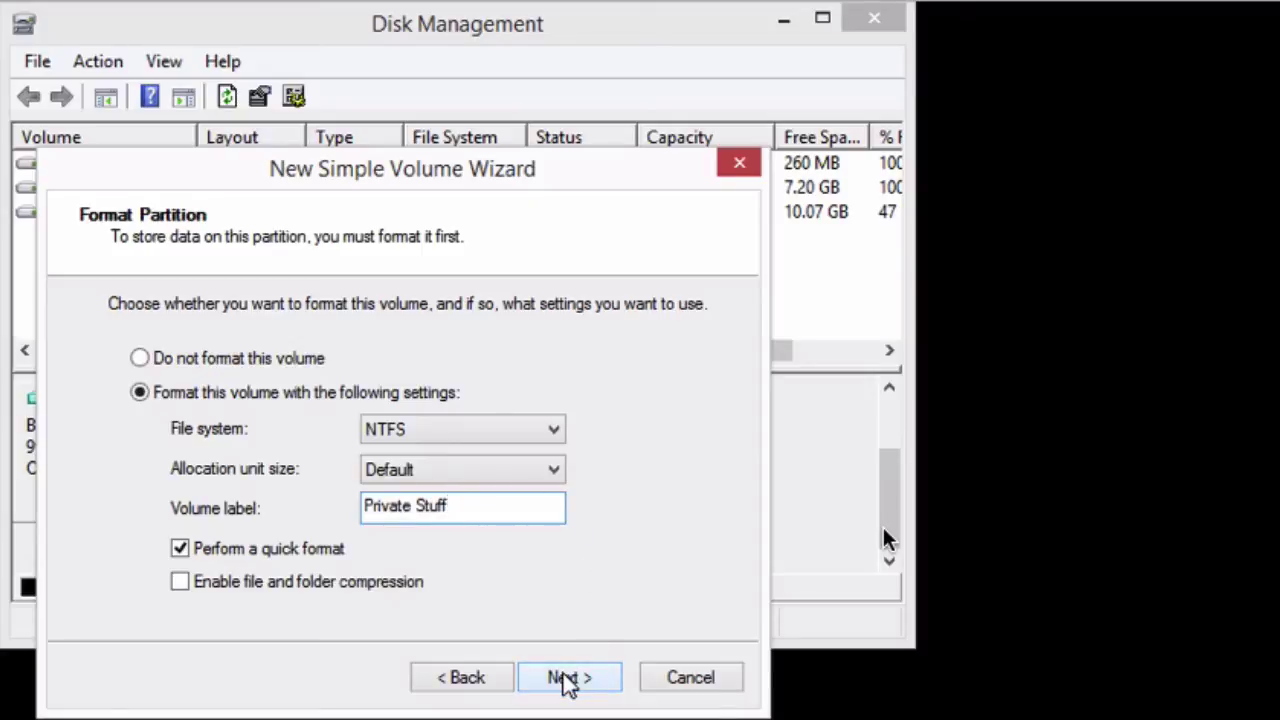
pyautogui.click(567, 680)
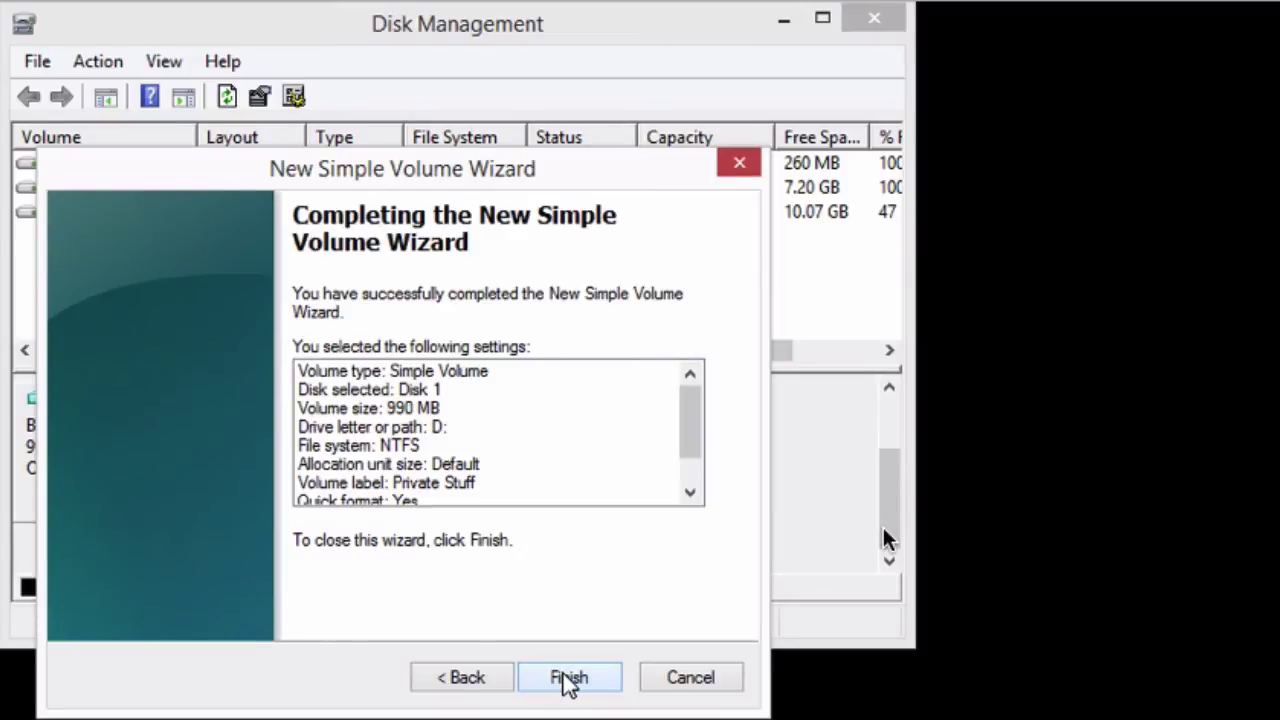
pyautogui.click(567, 680)
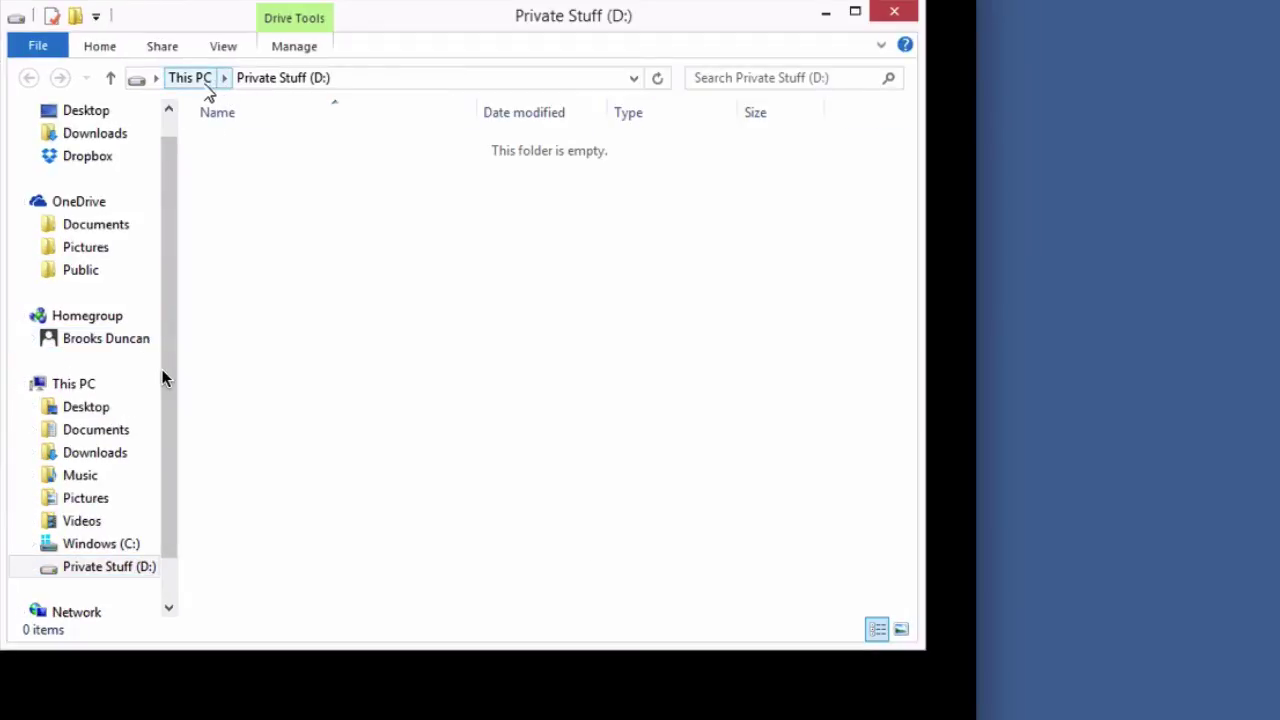
# Go to This PC and turn on BitLocker for the Private Stuff (D:) drive
pyautogui.click(196, 80)
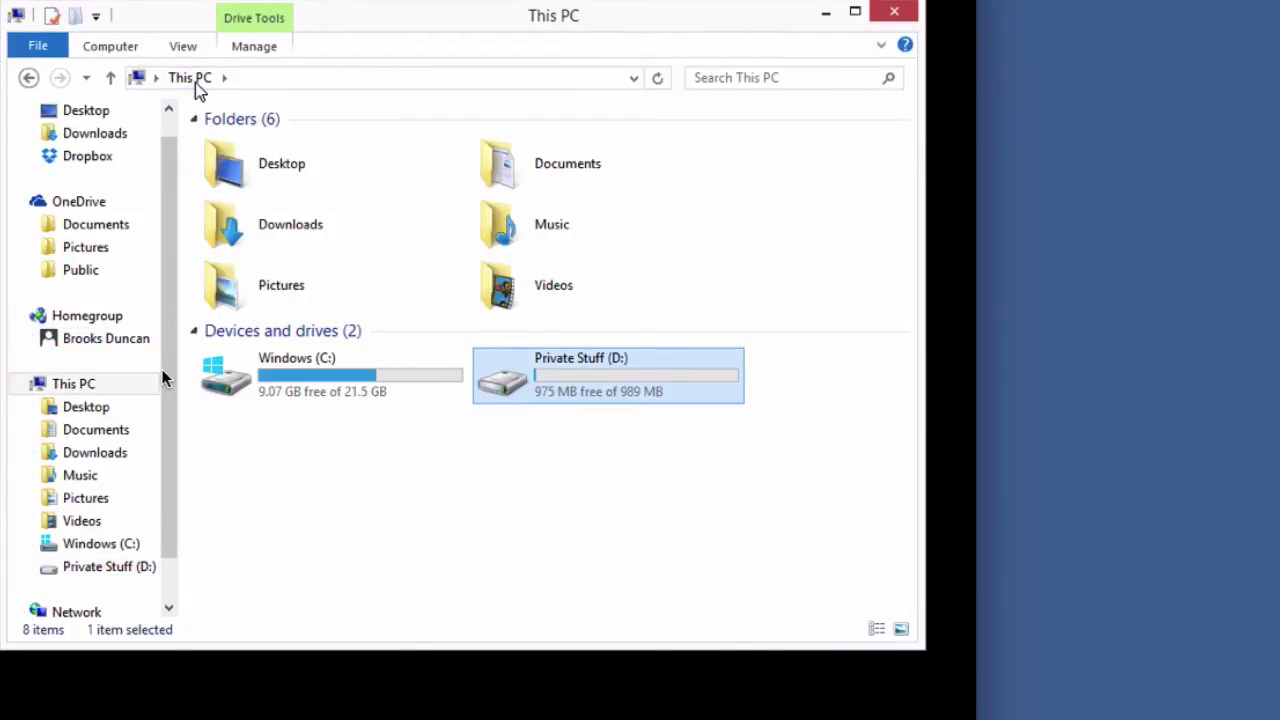
pyautogui.rightClick(505, 370)
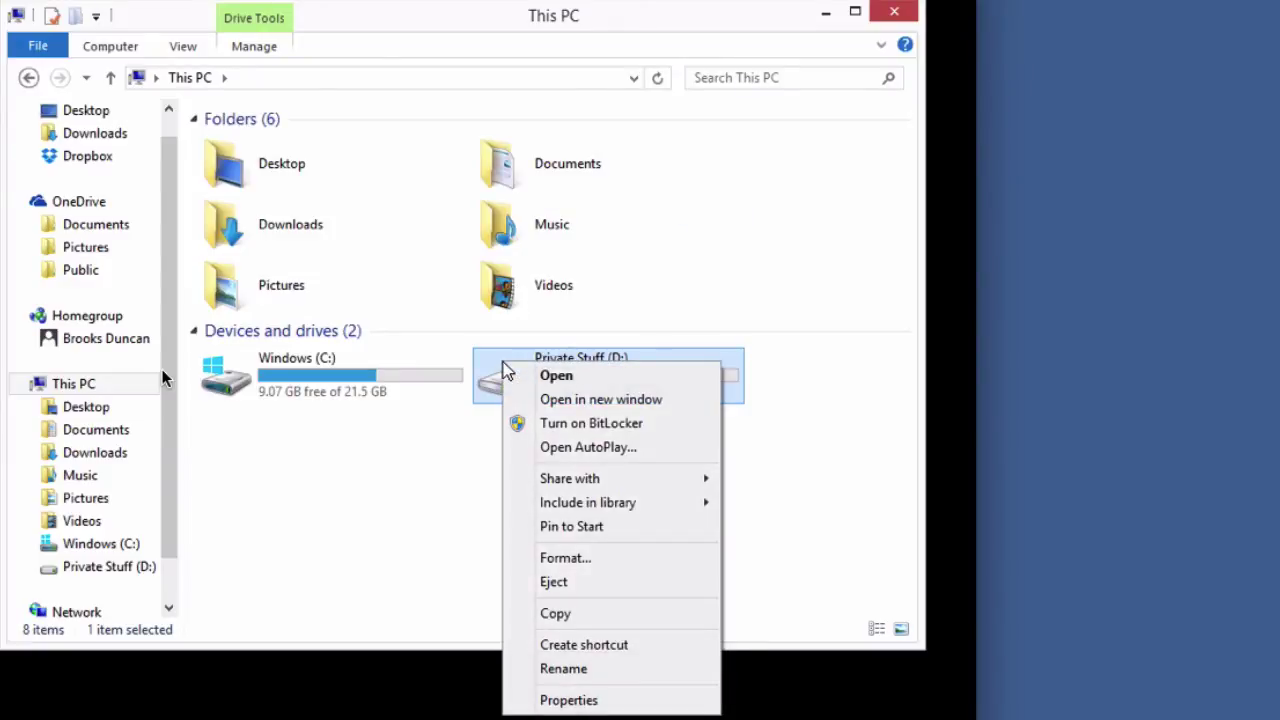
pyautogui.click(659, 425)
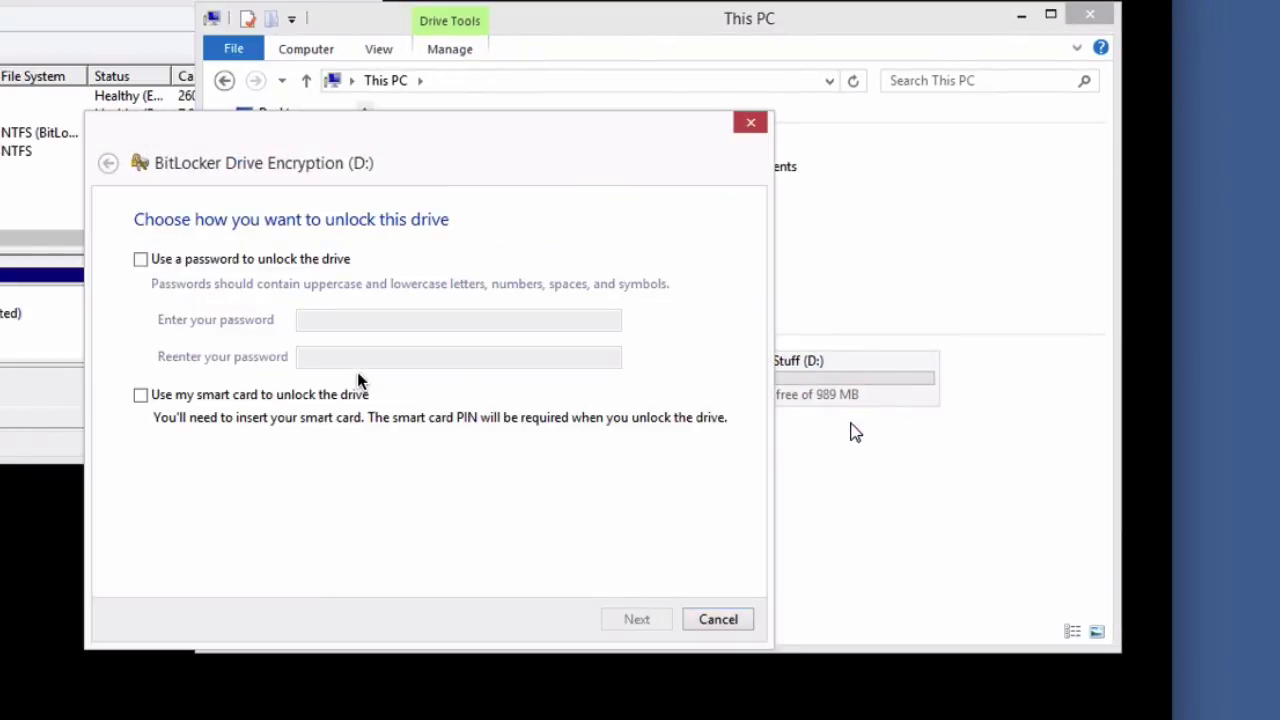
# Choose to unlock the drive with a password, and enter and re-enter the BitLocker password
pyautogui.click(140, 259)
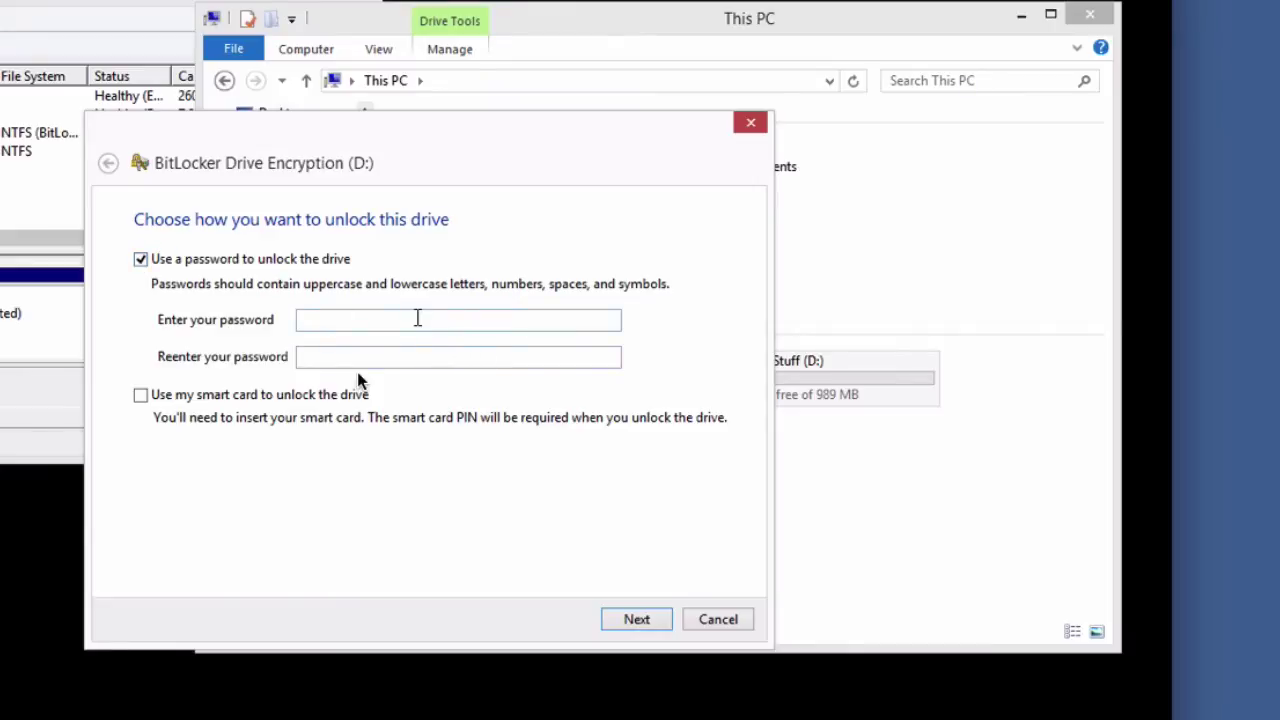
pyautogui.click(418, 318)
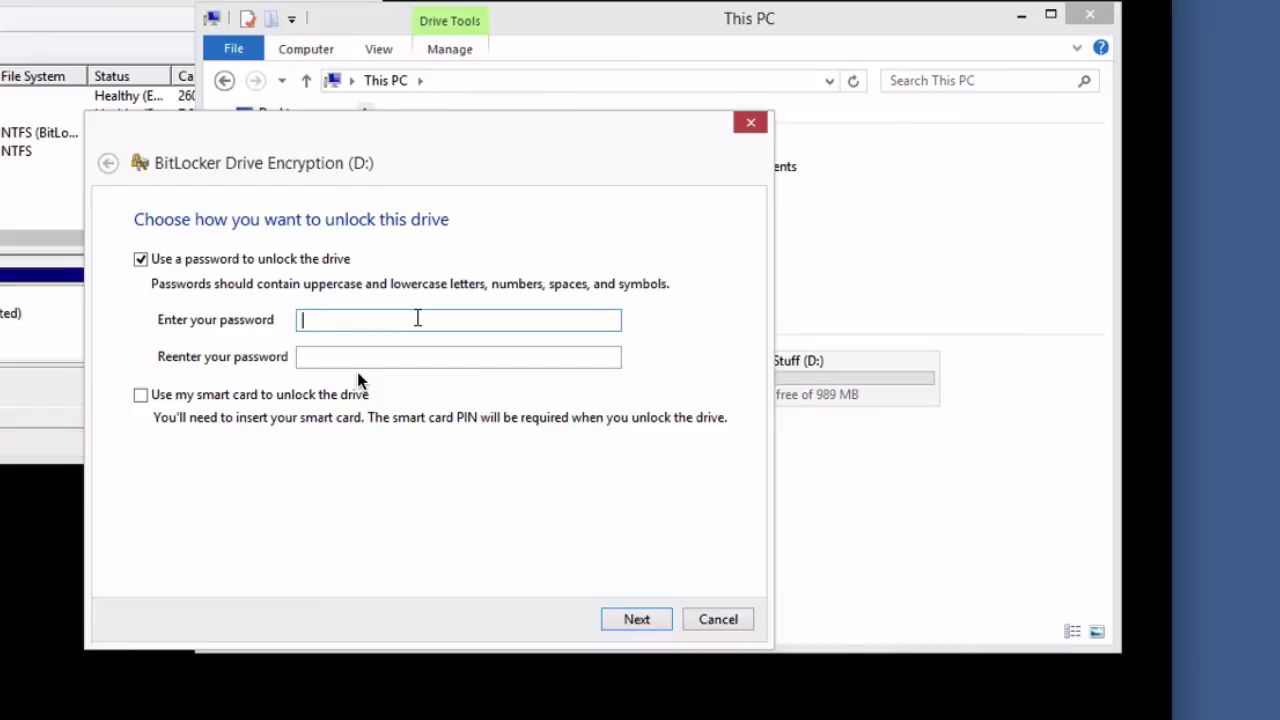
pyautogui.write('•••••••••••••••')
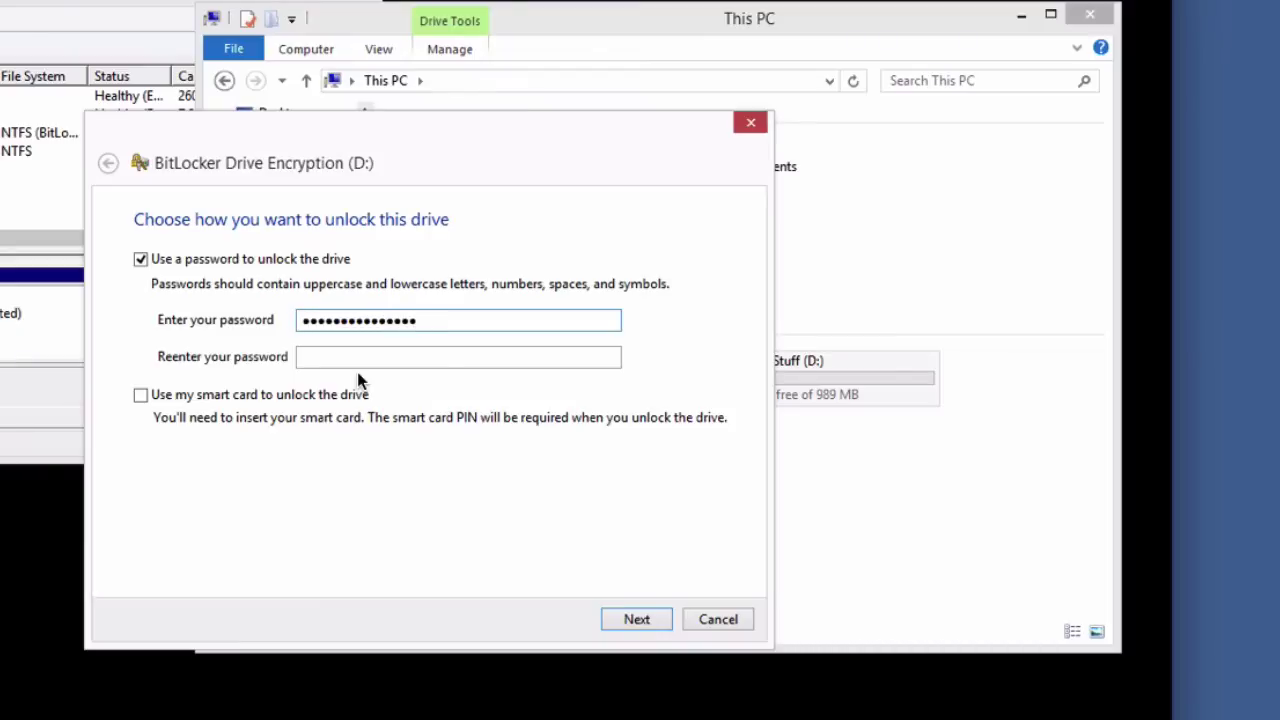
pyautogui.press('Tab')
pyautogui.write('•••••••••••••••')
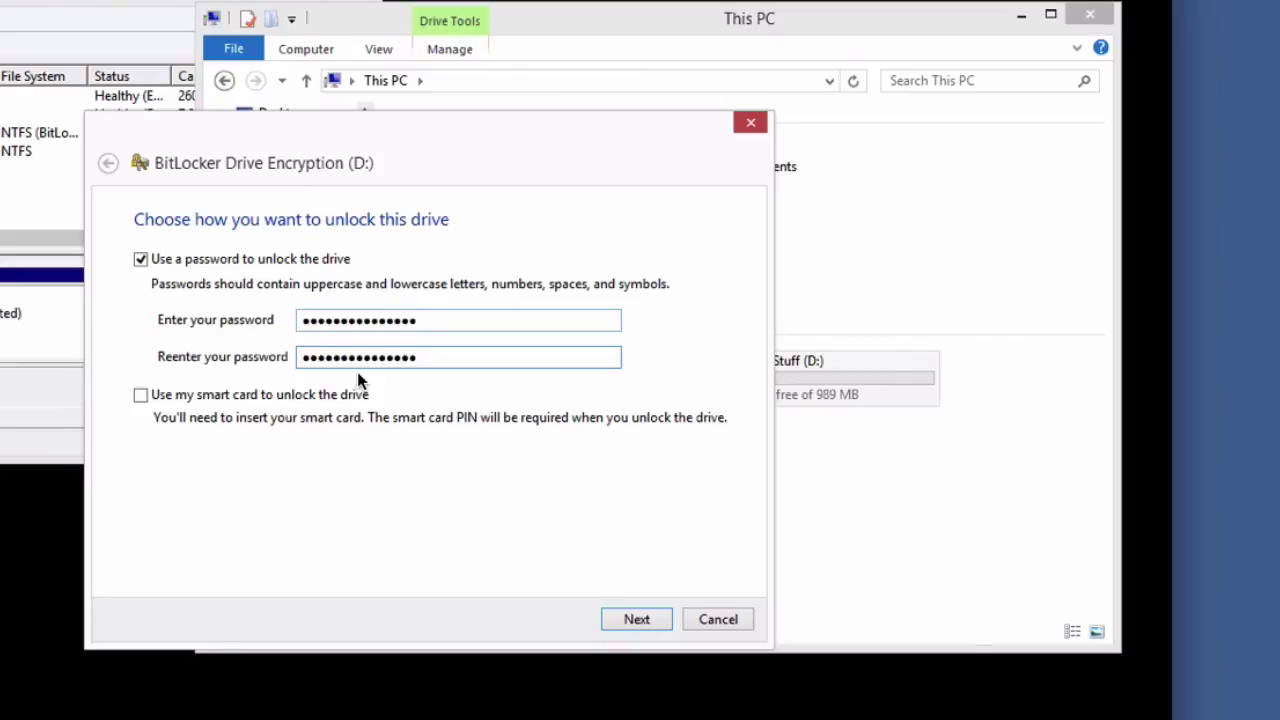
# Back up the recovery key to a text file in OneDrive's Documents folder, allow saving on this PC, and start encrypting the drive
pyautogui.click(637, 619)
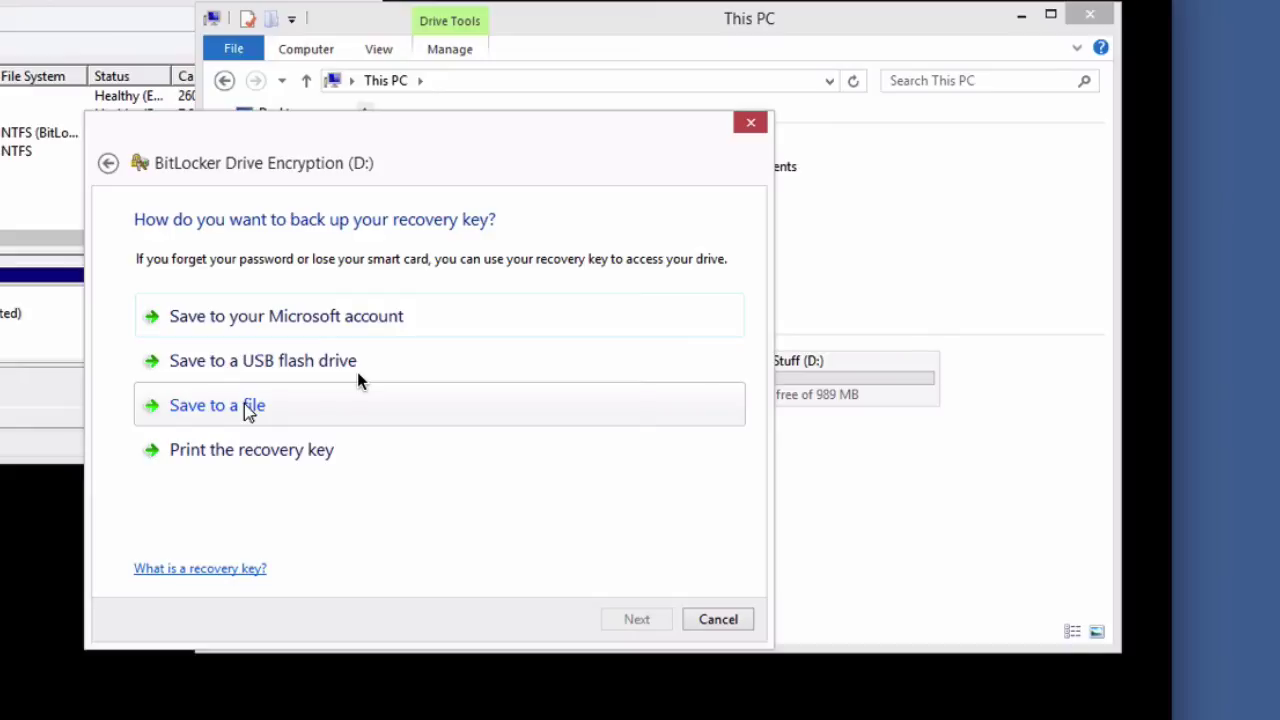
pyautogui.click(248, 410)
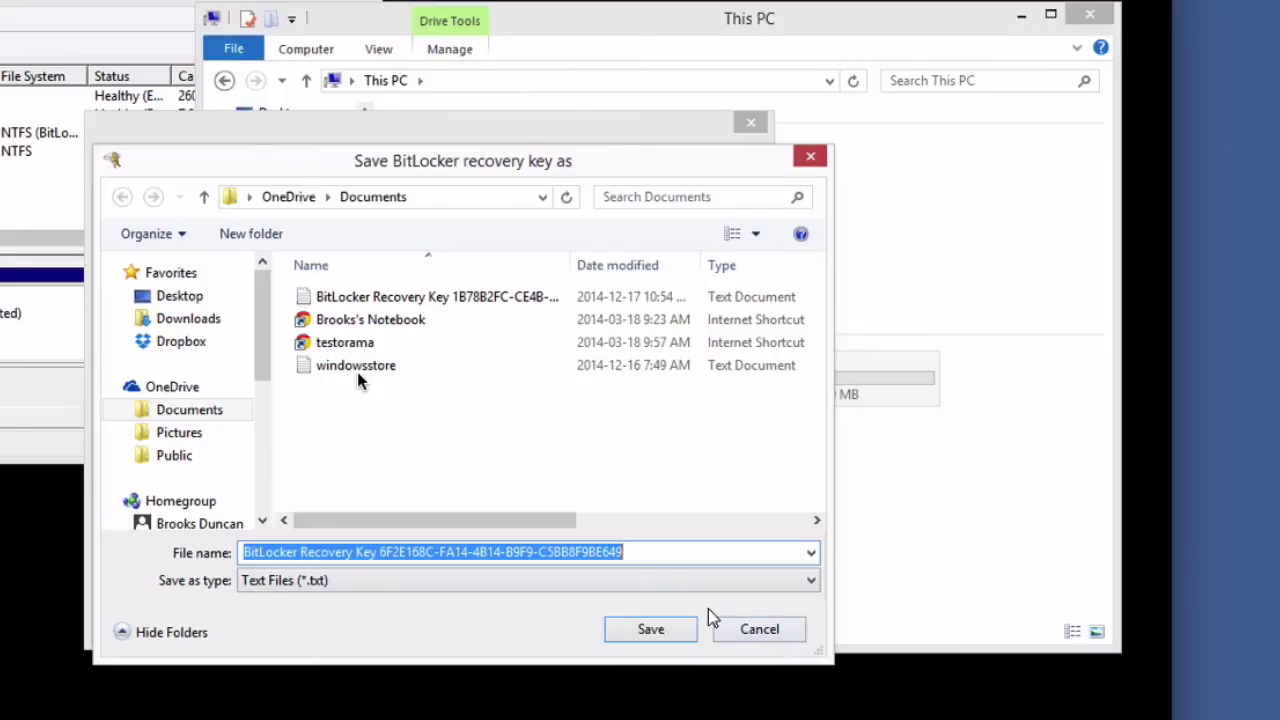
pyautogui.click(667, 629)
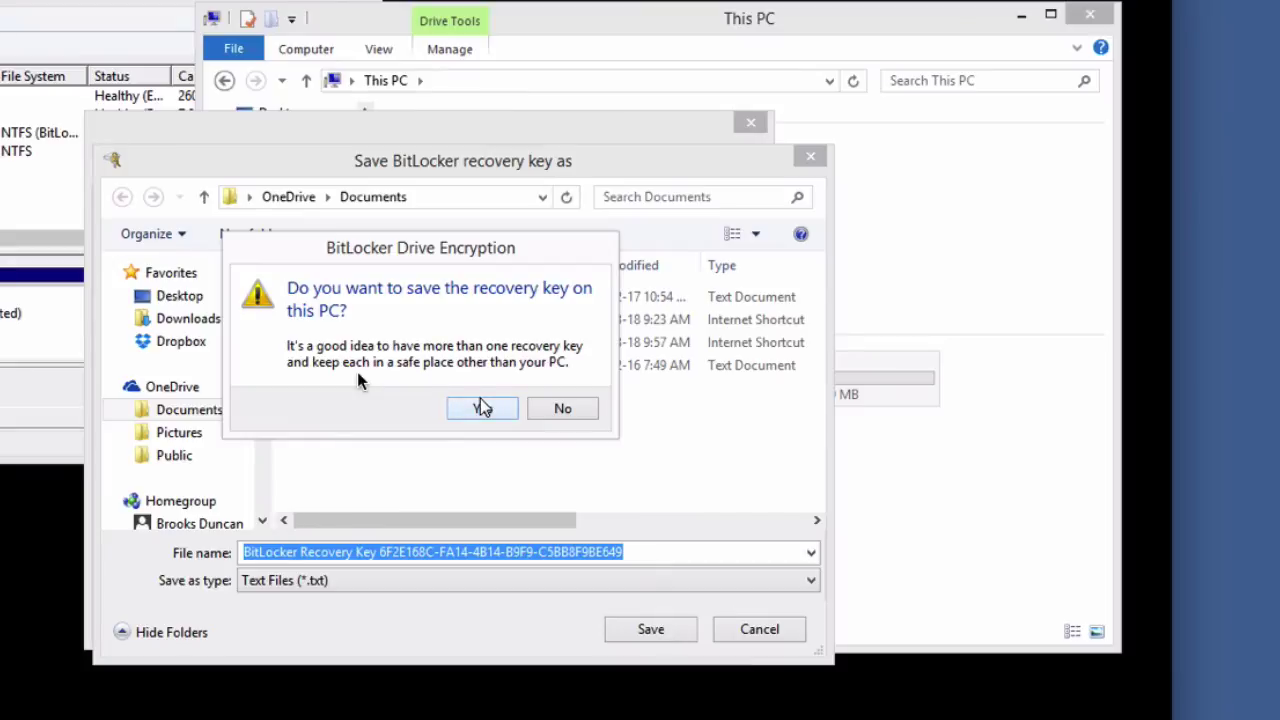
pyautogui.click(481, 407)
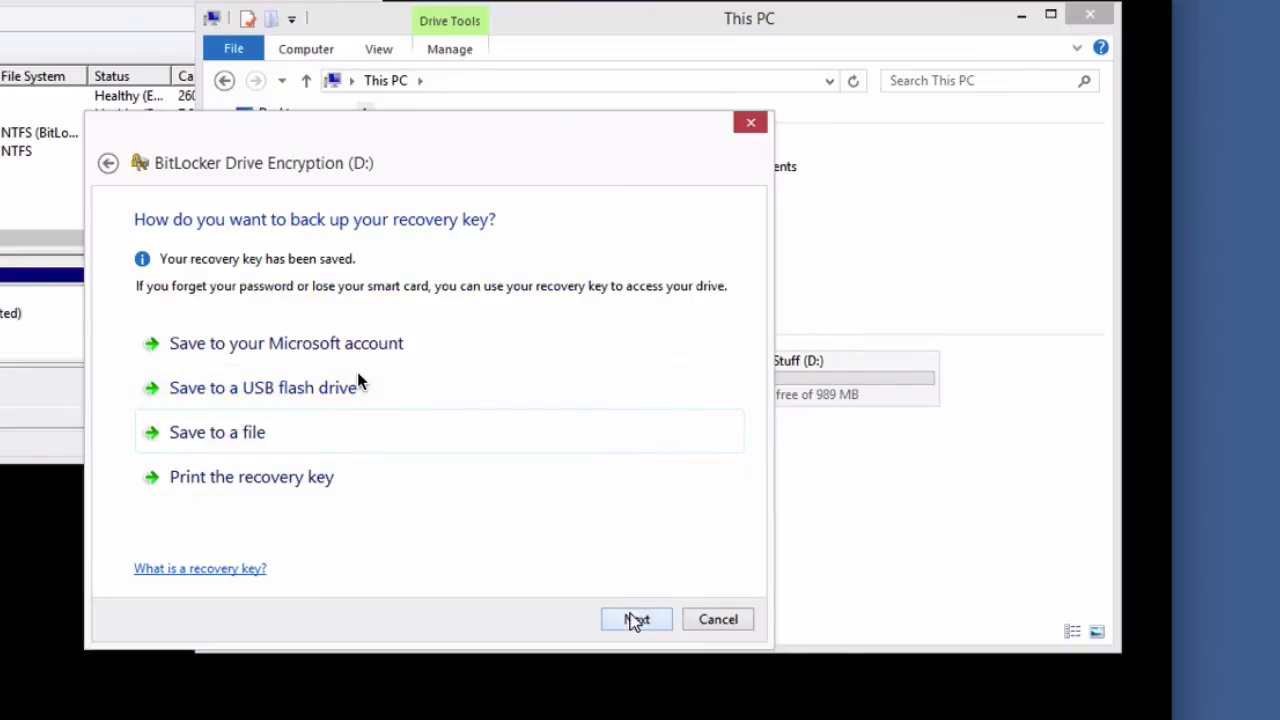
pyautogui.click(636, 619)
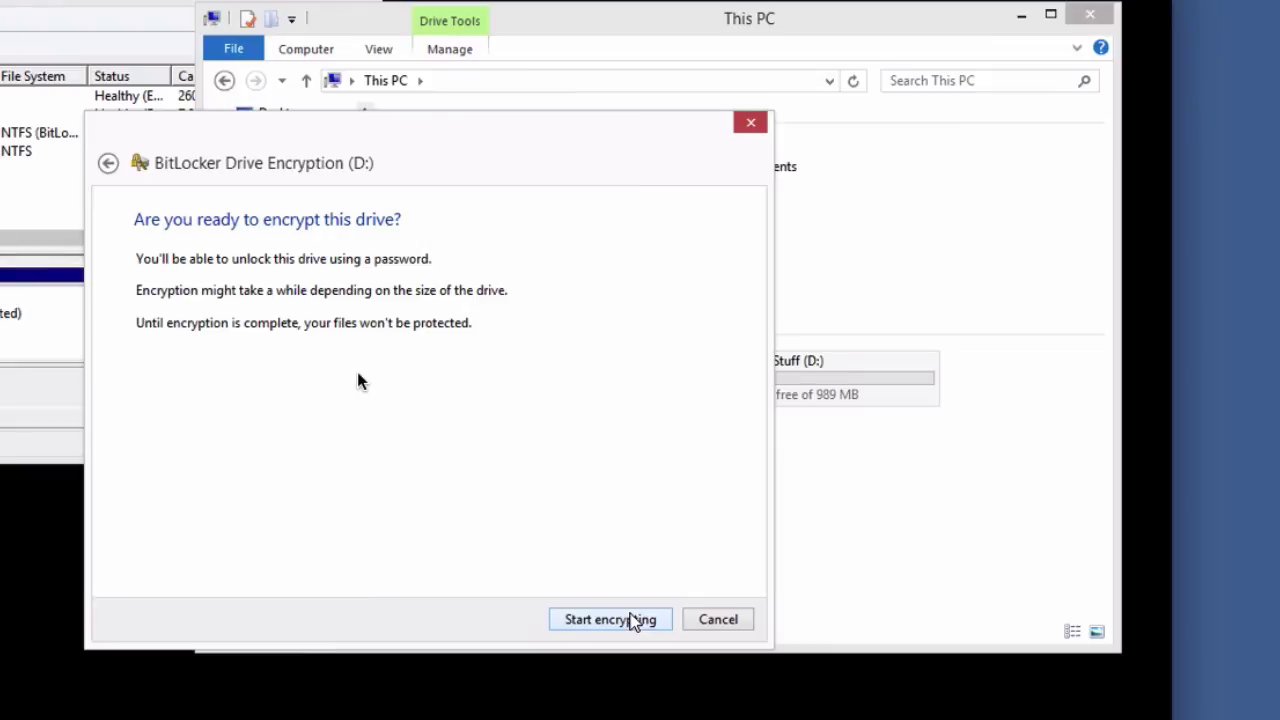
pyautogui.click(610, 619)
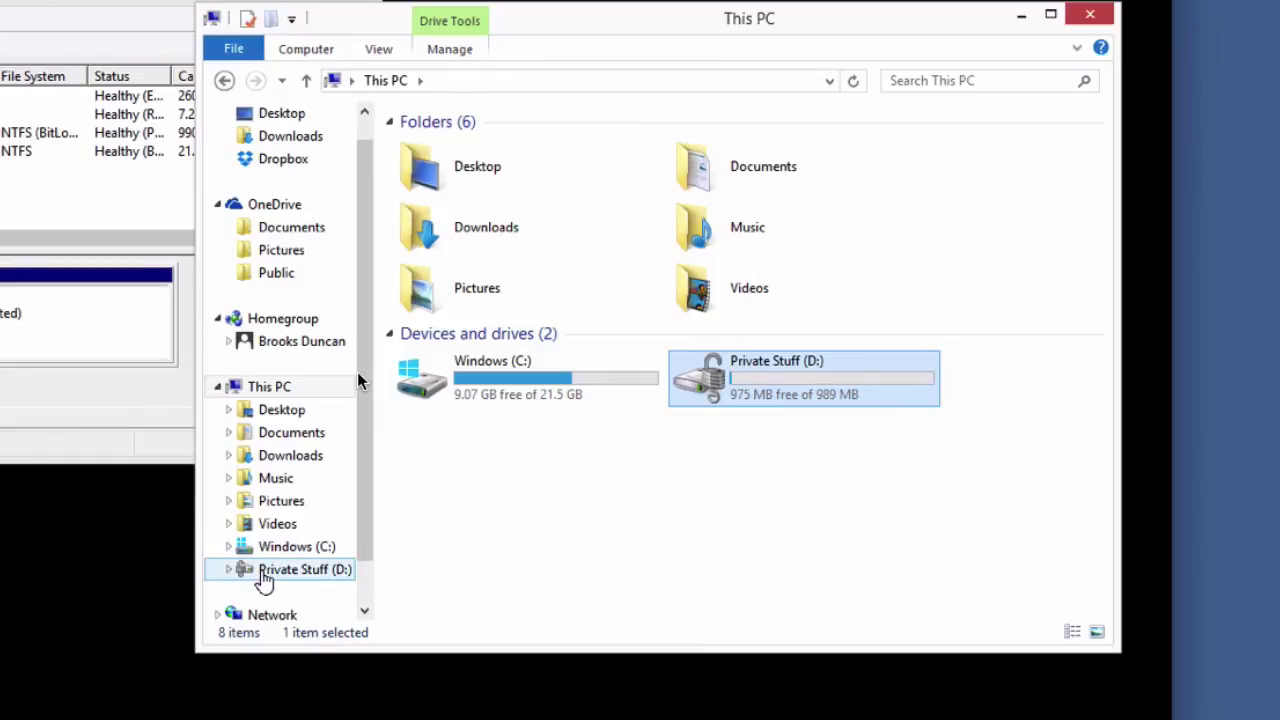
# Open the Private Stuff (D:) drive in File Explorer and move its window aside to clear space on the desktop
pyautogui.click(263, 576)
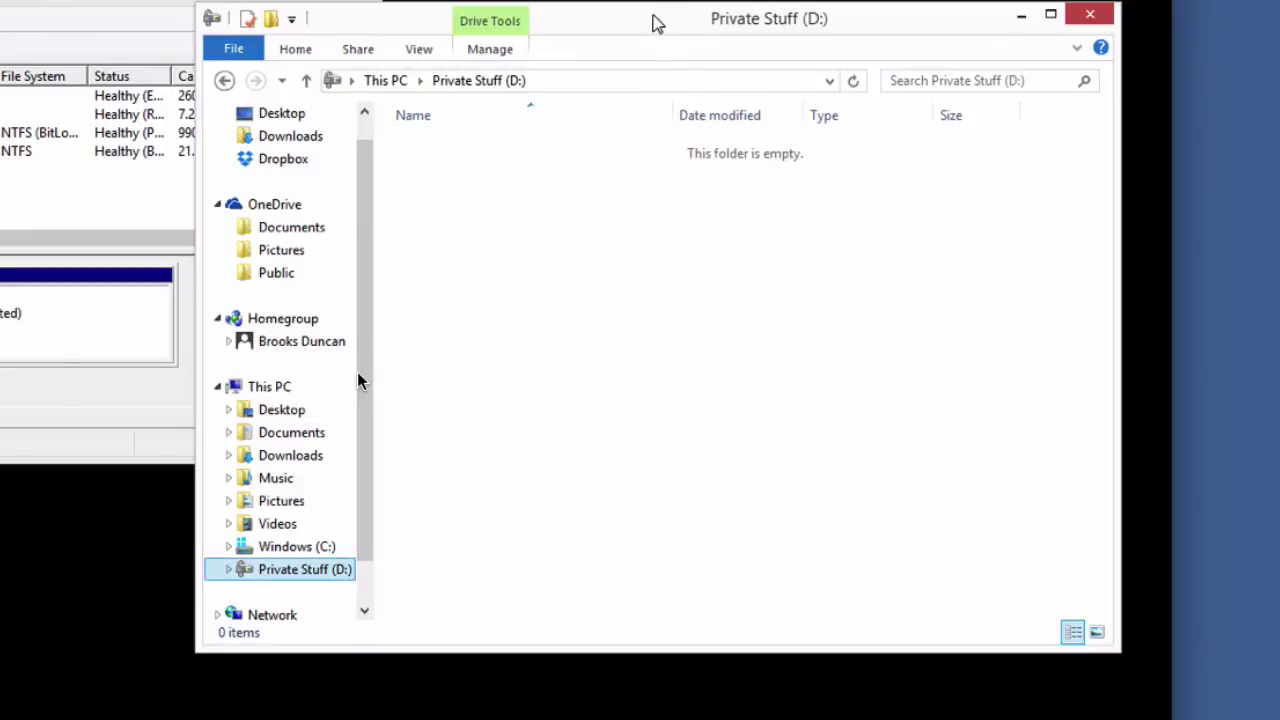
pyautogui.moveTo(648, 26); pyautogui.dragTo(291, 36)
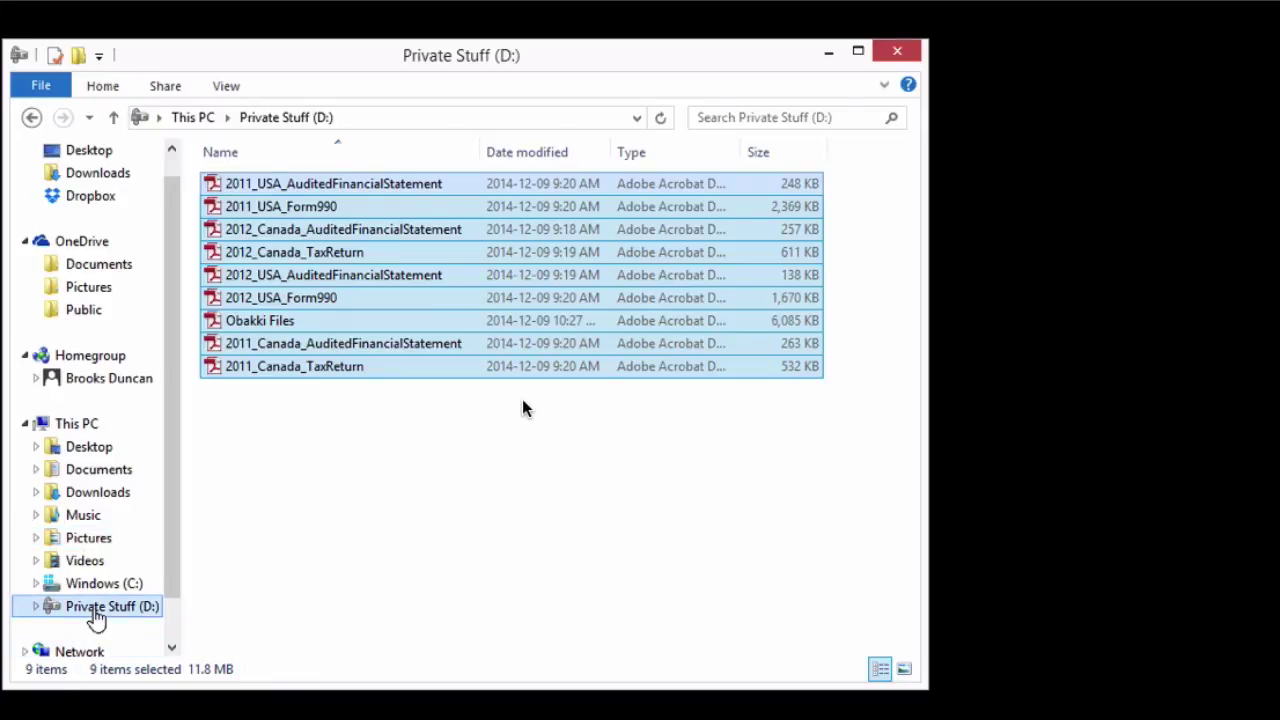
# Eject the Private Stuff (D:) drive so that its virtual disk is locked again
pyautogui.rightClick(96, 612)
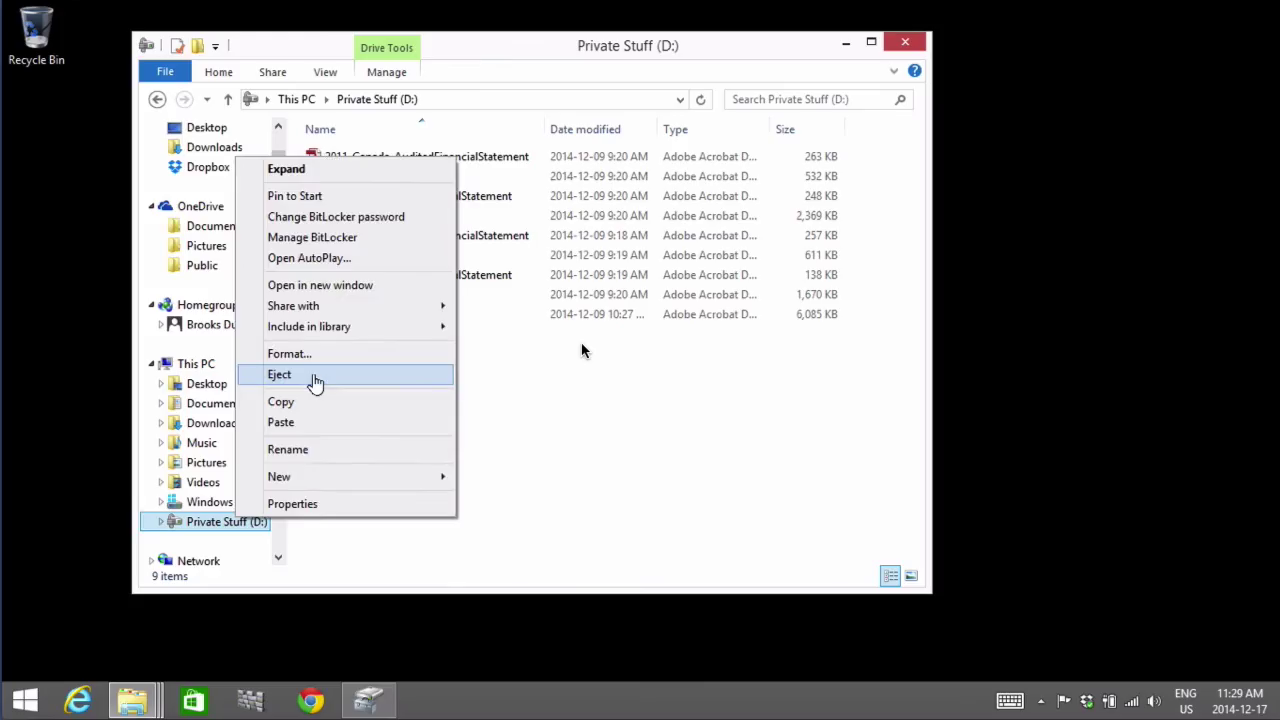
pyautogui.click(215, 445)
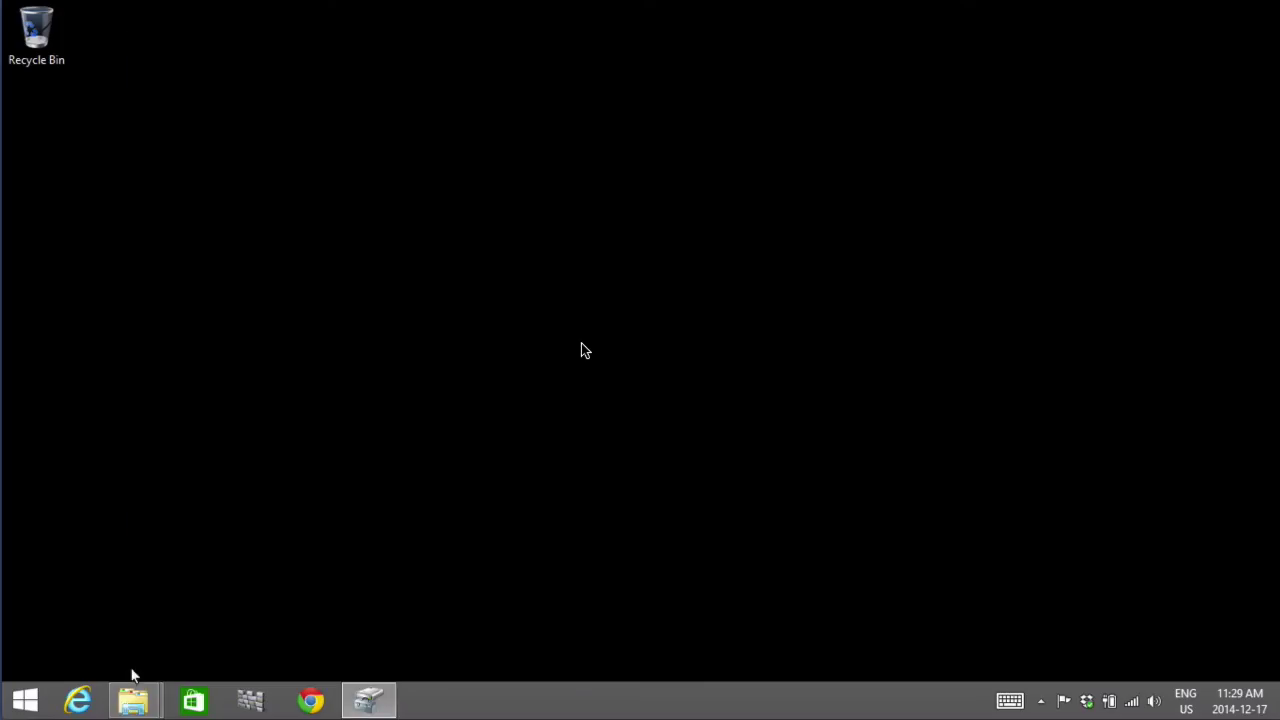
# Go to This PC's Documents folder in File Explorer and mount the Secret hard disk image file
pyautogui.moveTo(135, 700)
pyautogui.click(134, 612)
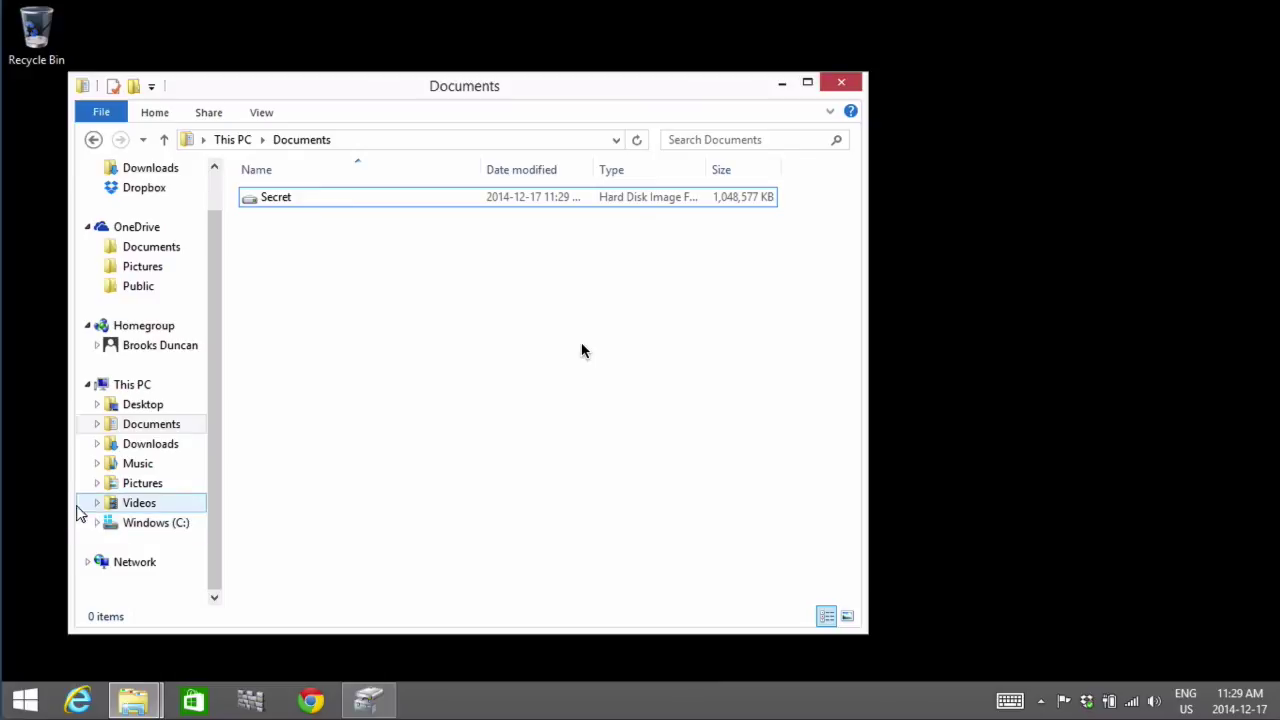
pyautogui.click(150, 422)
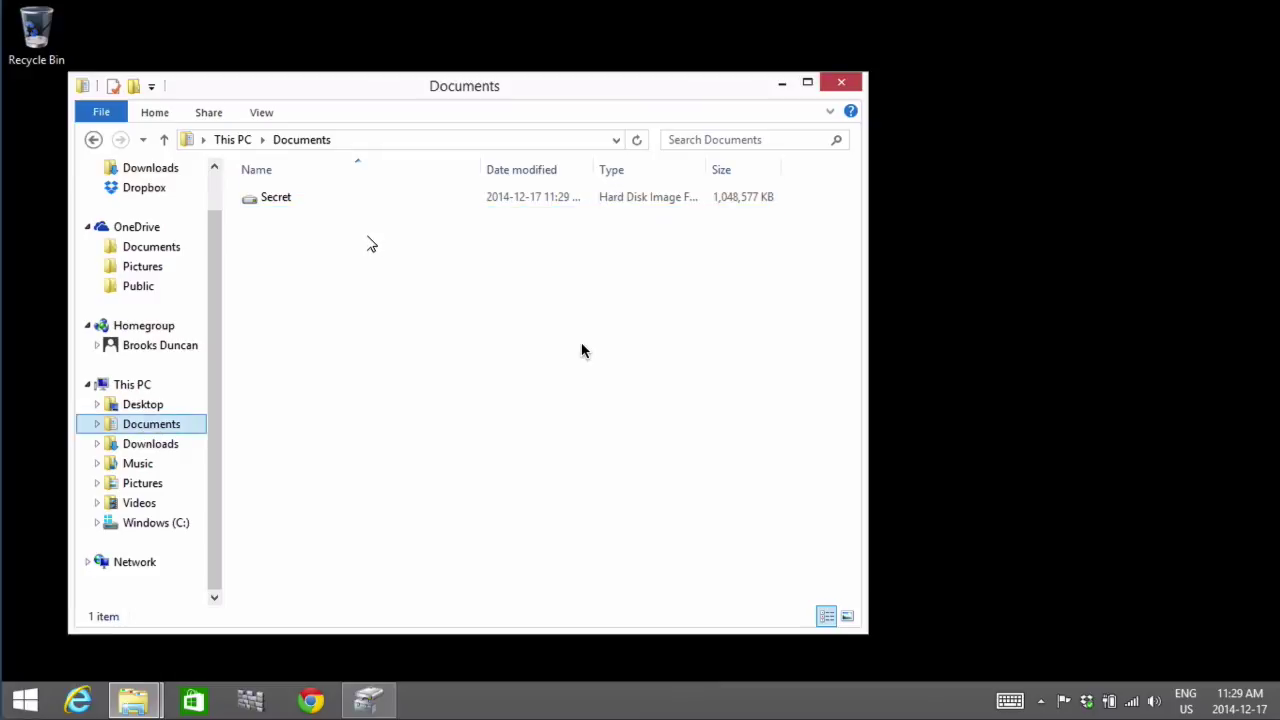
pyautogui.click(285, 198)
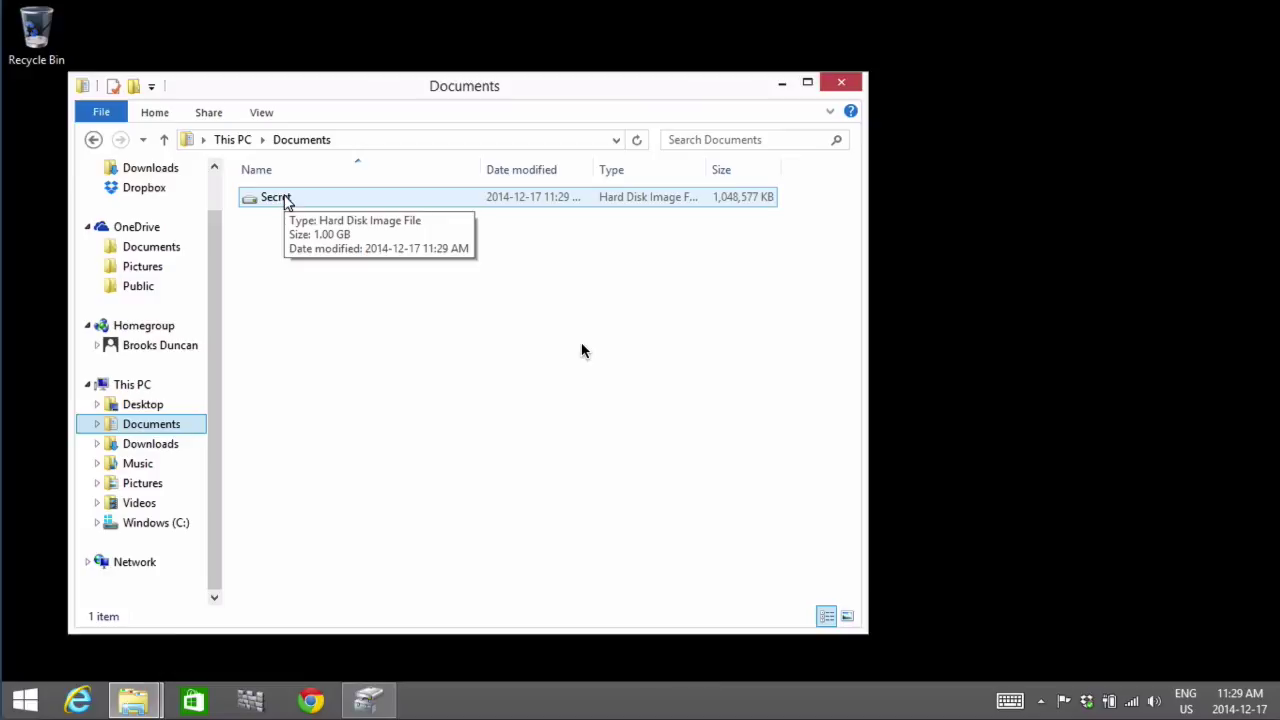
pyautogui.click(285, 199)
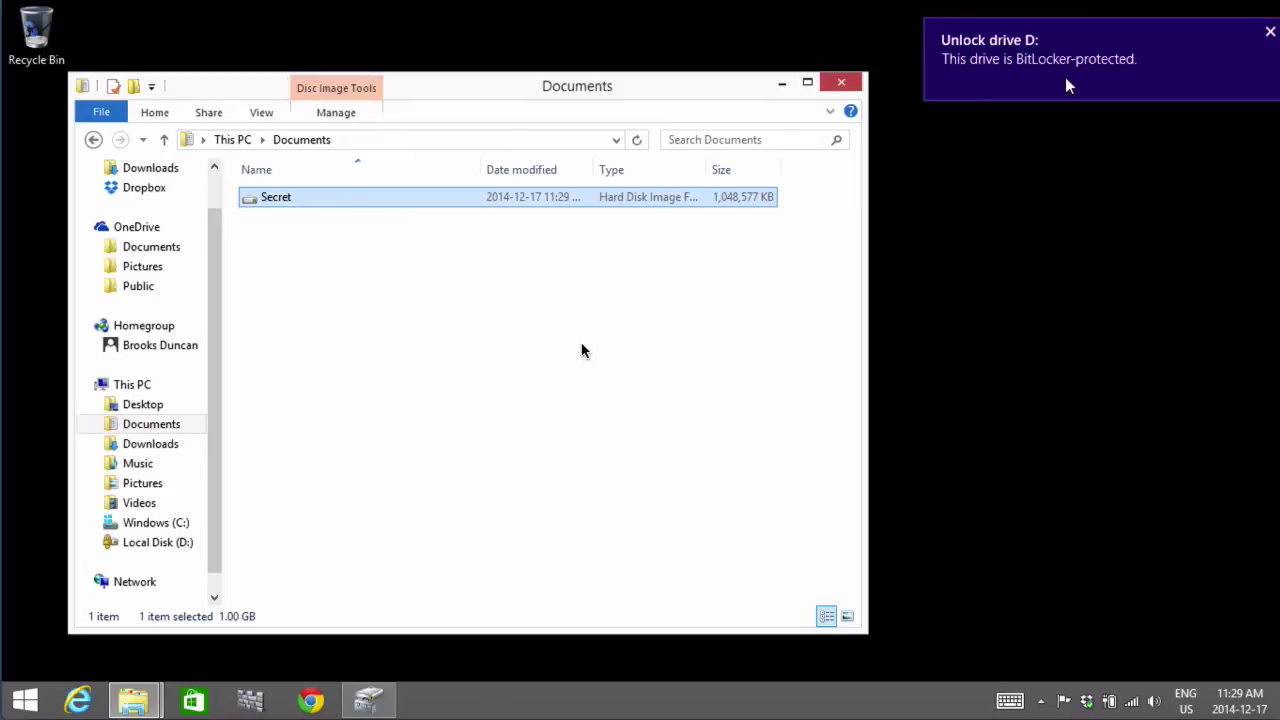
# Open the BitLocker unlock prompt for drive D: and unlock the drive with the BitLocker password
pyautogui.click(1065, 77)
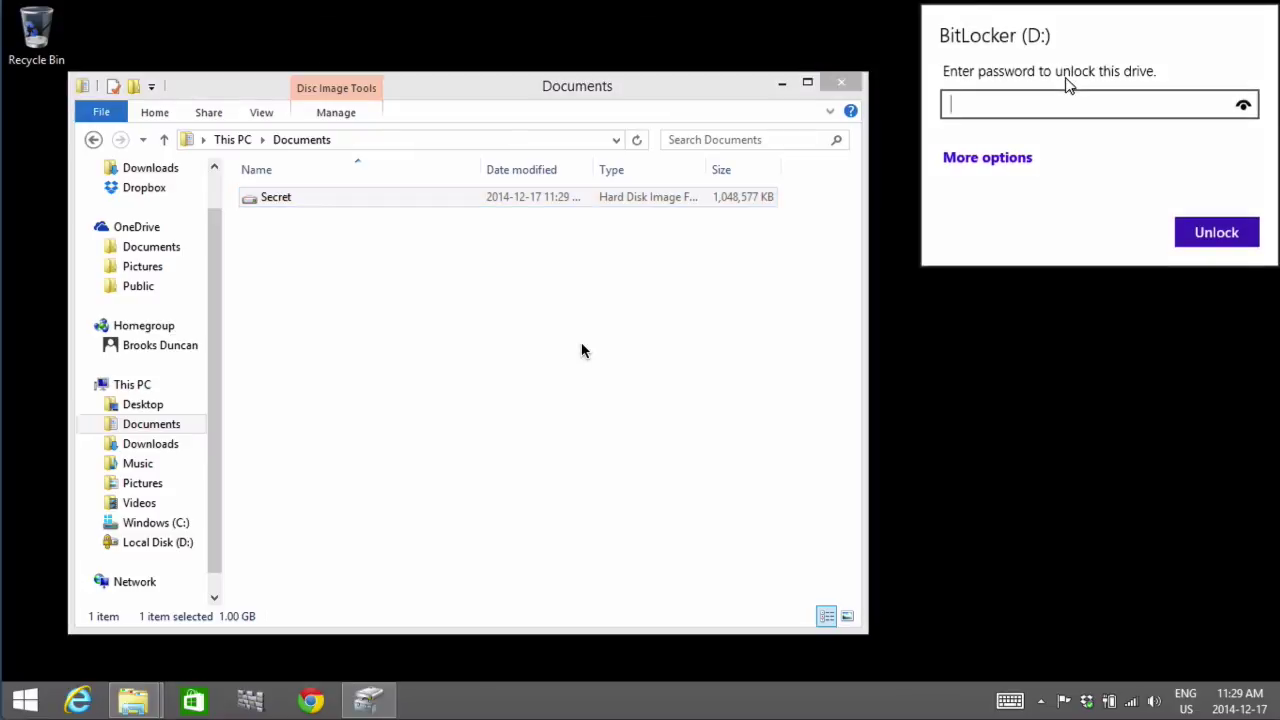
pyautogui.write('•••••••••••••••')
pyautogui.press('Return')
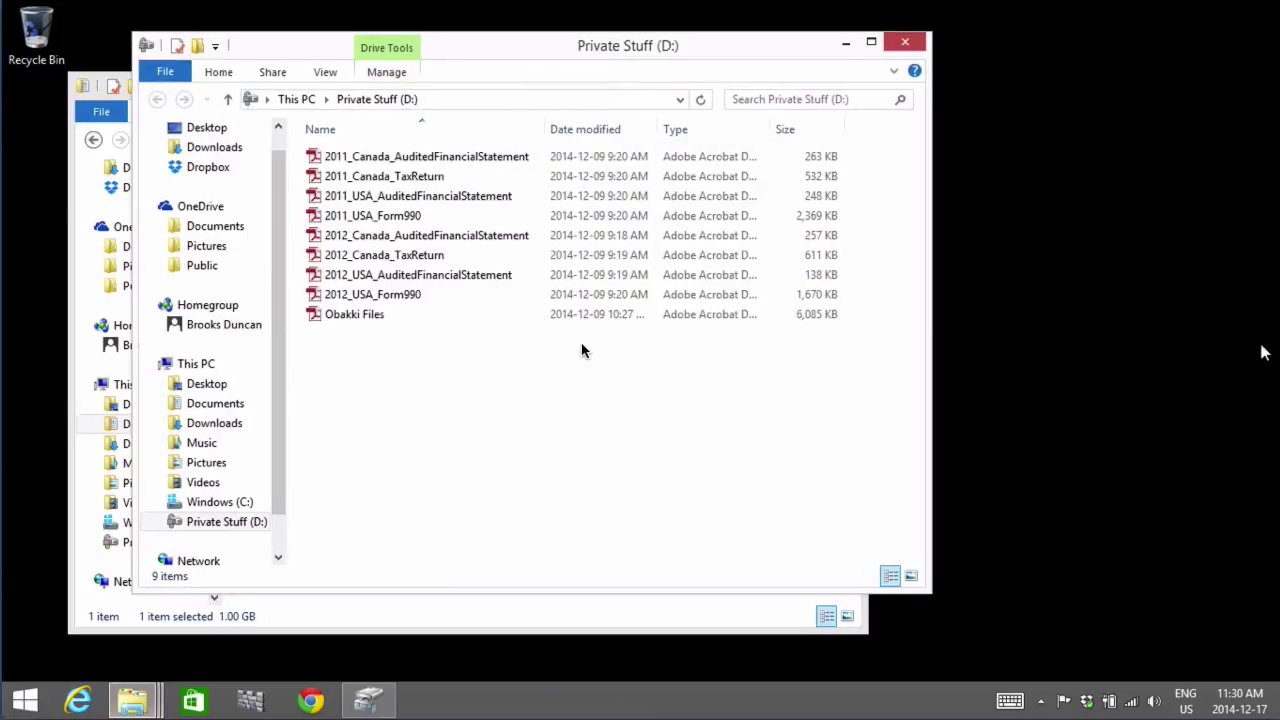